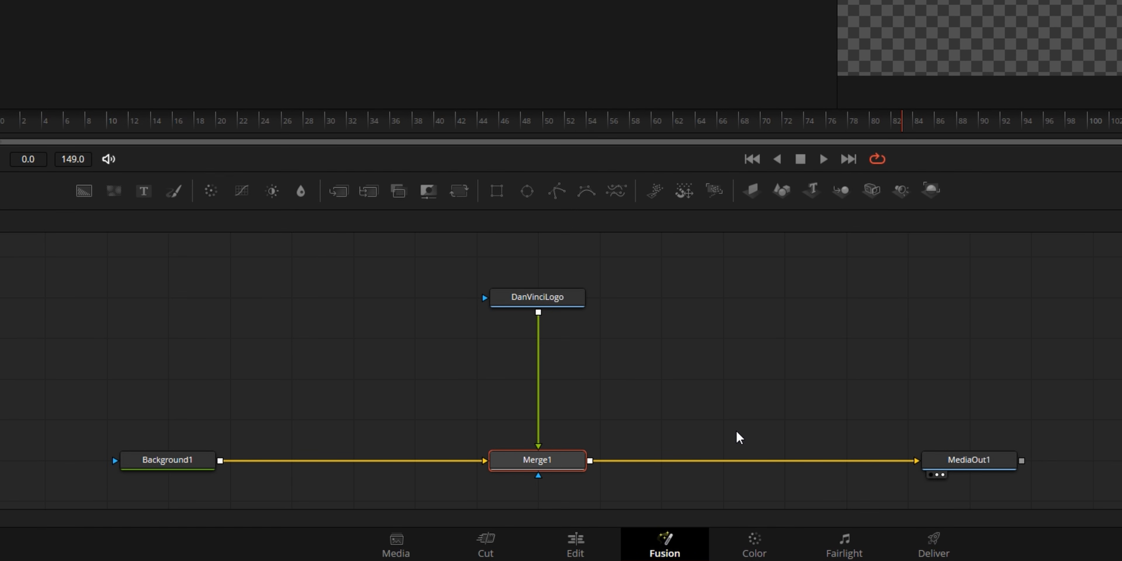
- Add an Image Plane 3D node fed by the DanVinciLogo node, place it directly beneath, and remove the old 2D Merge1 node
left_click(218, 457)
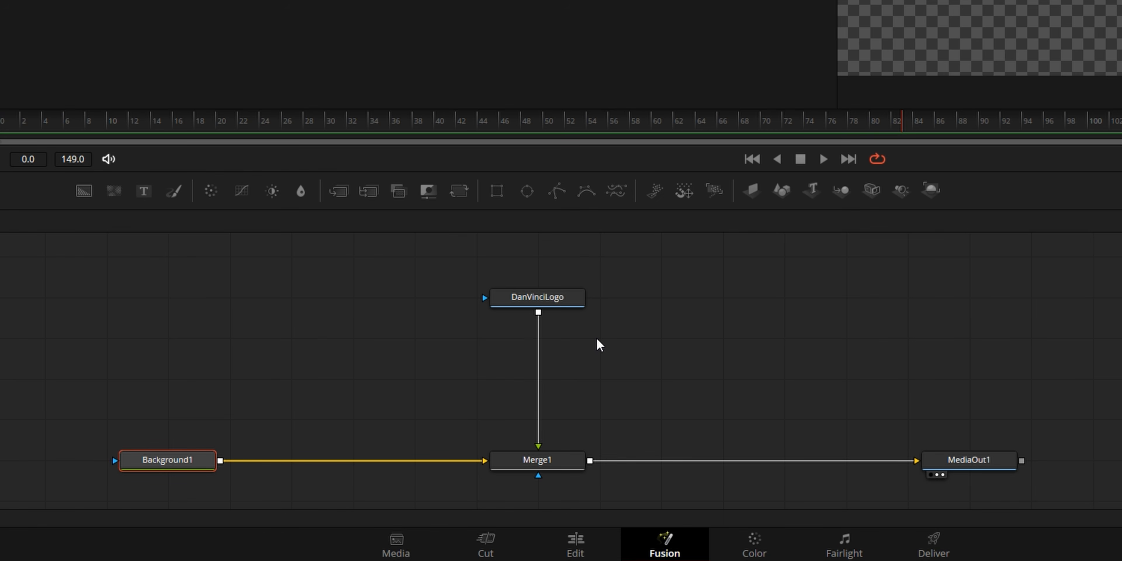
left_click(571, 300)
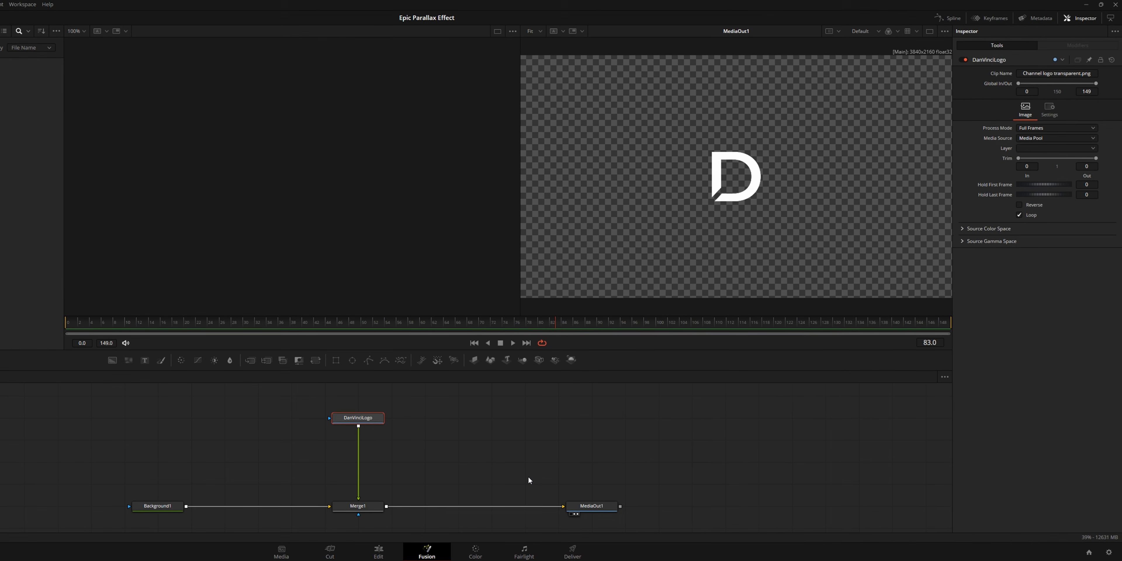
key("shift+space")
type("imae")
key("BackSpace")
key("Return")
left_click_drag(415, 417, 379, 444)
left_click(358, 489)
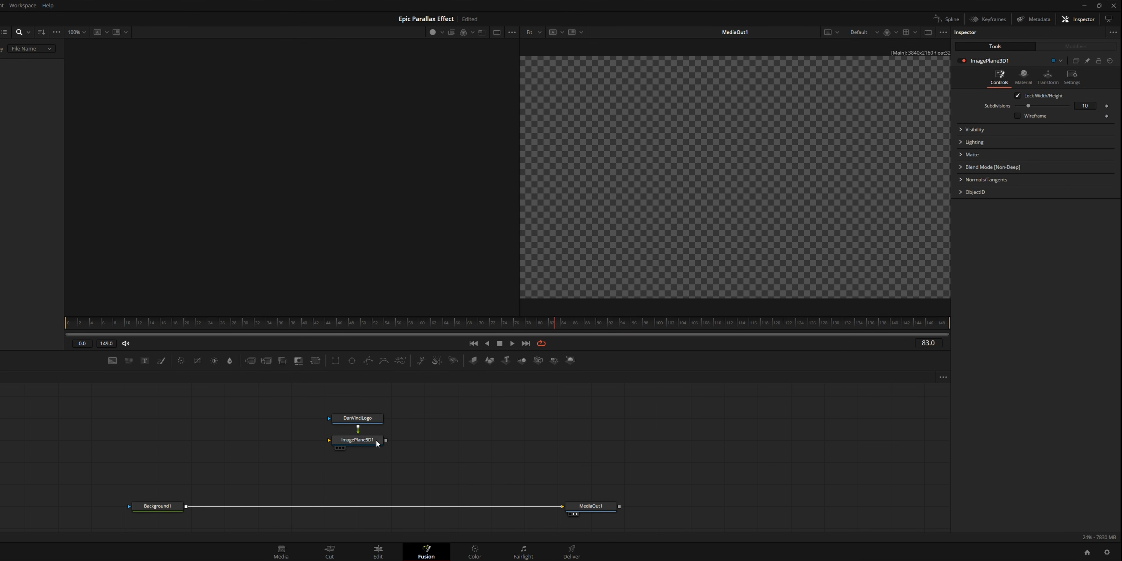
- Show the logo's image plane in the first viewer and inspect it from an angle in 3D space
left_click(377, 443)
key("1")
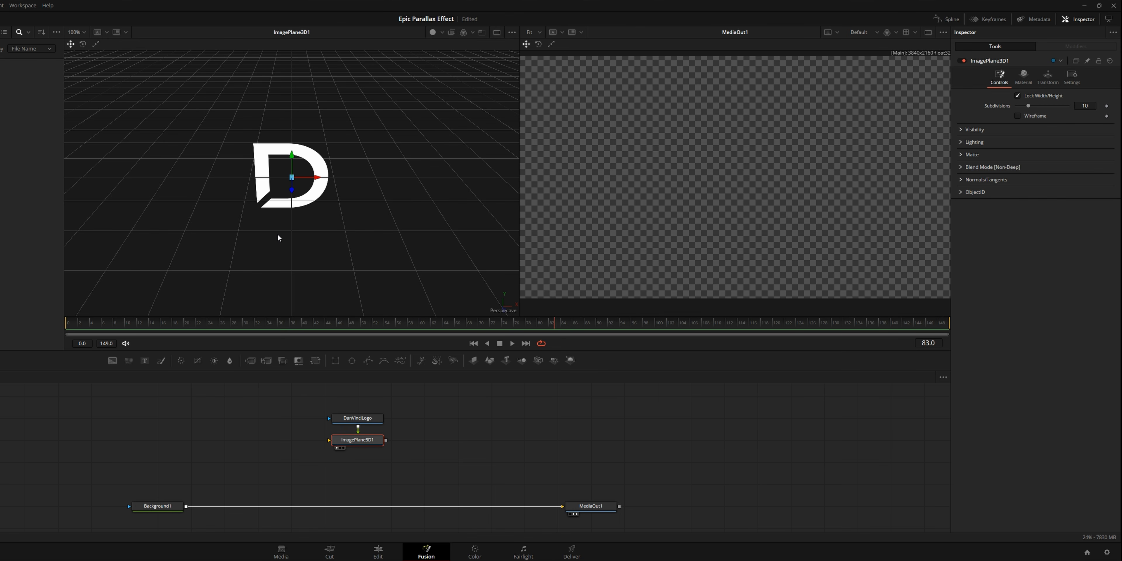
left_click_drag(292, 180, 384, 183)
- Add a Camera 3D node to the composition
key("shift+space")
type("ima")
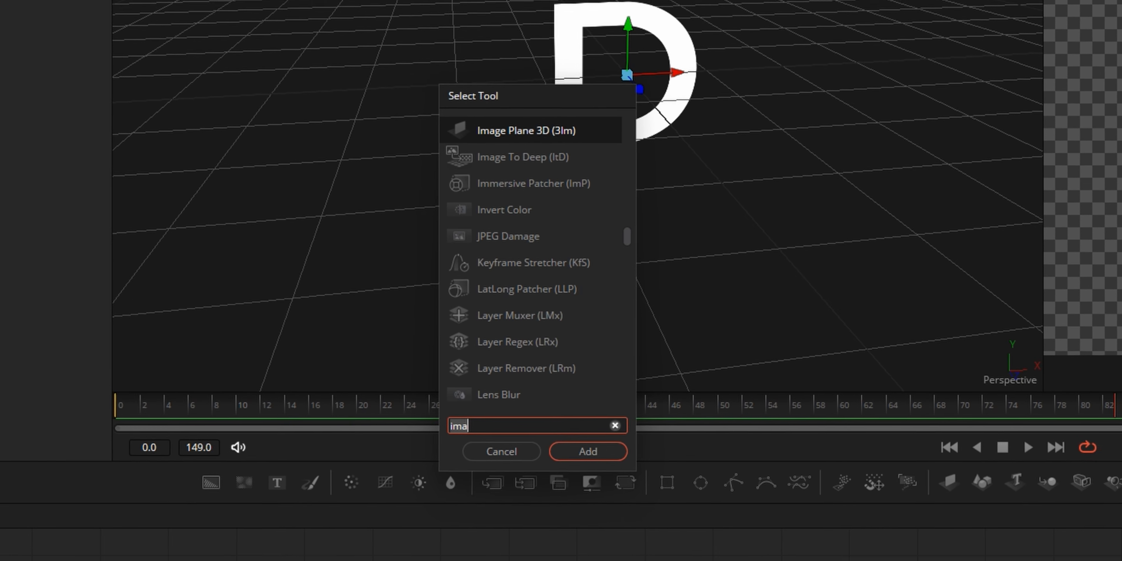
key("BackSpace")
key("BackSpace")
key("BackSpace")
type("camer")
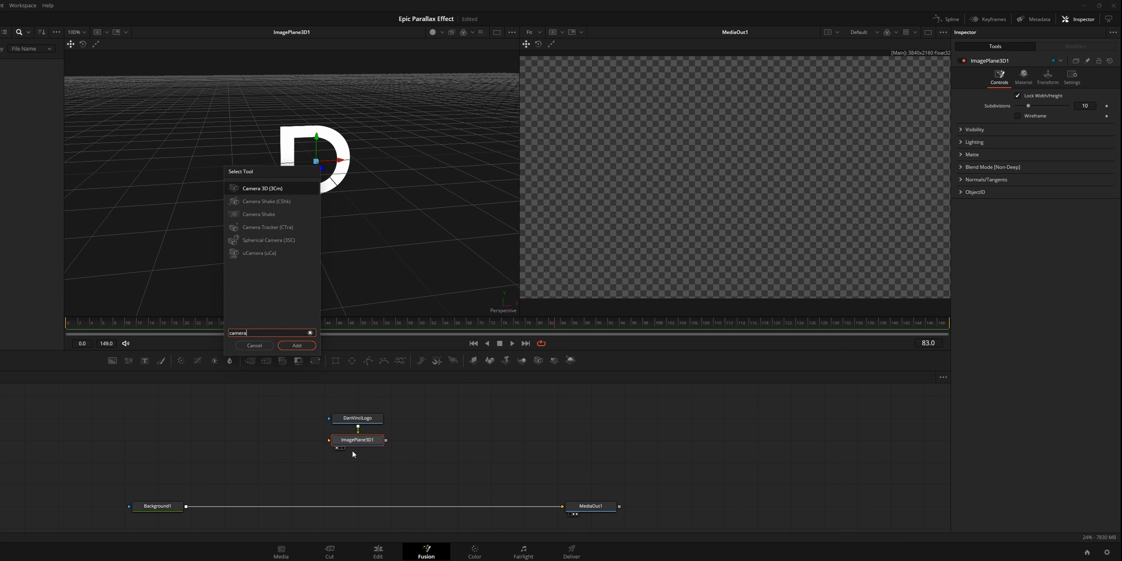
key("Return")
- Combine the camera and the image plane in a Merge 3D node and line up the logo branch above it
left_click_drag(472, 484, 330, 456)
left_click_drag(429, 466, 362, 468)
left_click_drag(452, 481, 287, 400)
left_click_drag(351, 418, 350, 396)
left_click(480, 445)
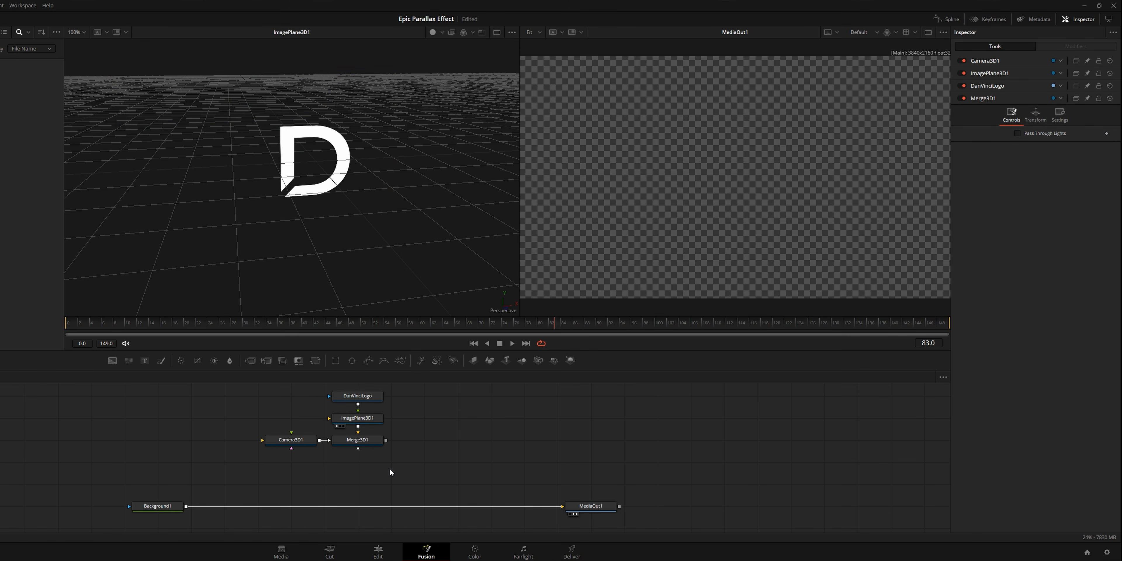
- Add a Renderer 3D node after the Merge 3D node and merge its output over Background1
left_click(361, 441)
key("shift+space")
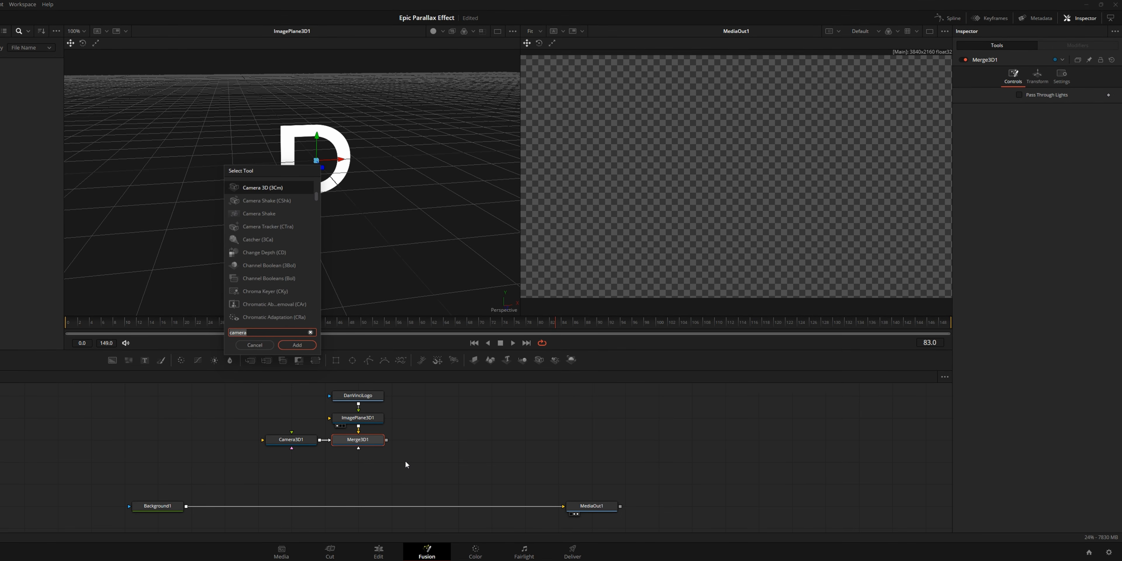
type("render")
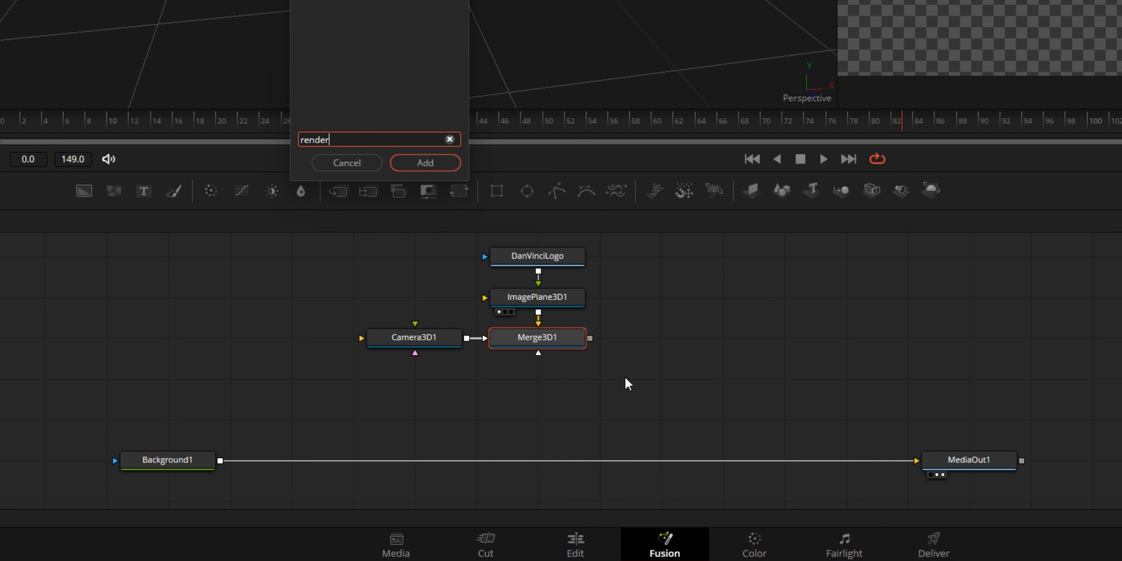
key("Return")
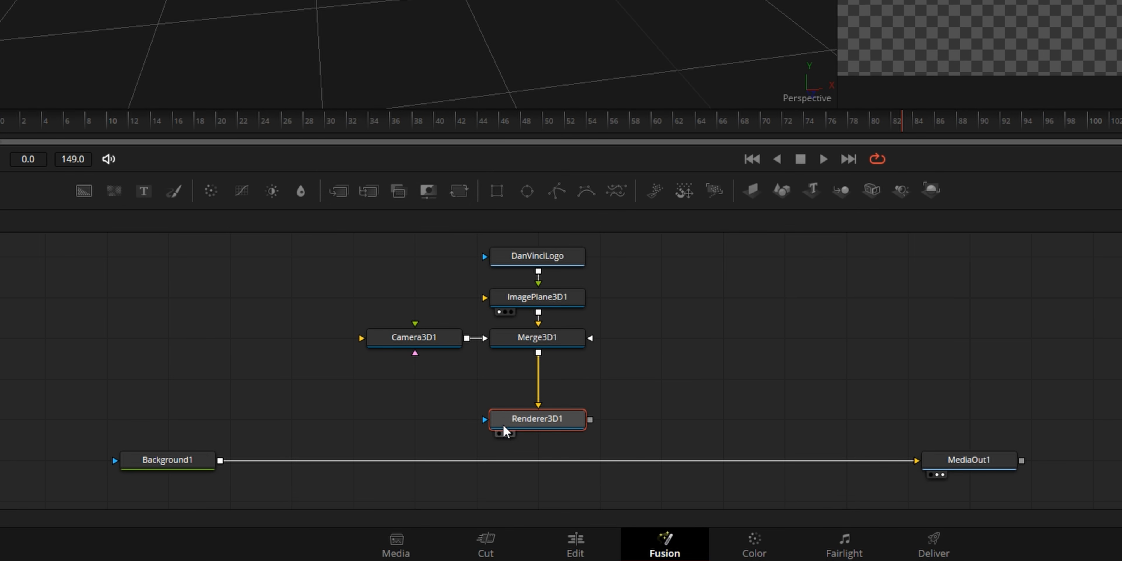
left_click(588, 401)
left_click_drag(592, 380, 220, 461)
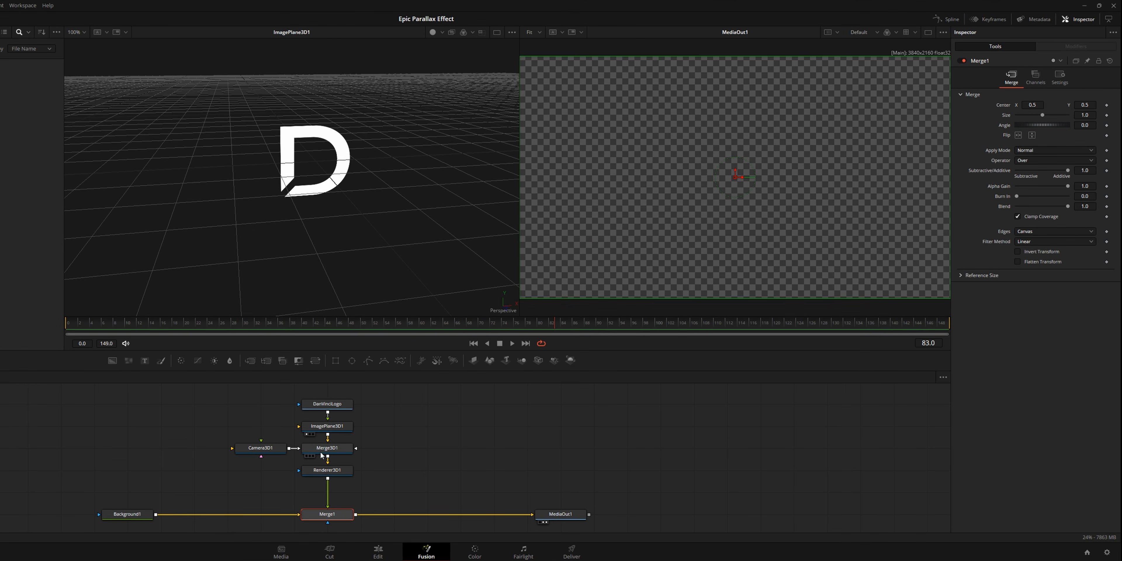
- Show the Merge 3D scene in the first viewer and pull the camera back until the logo fits in its frame
left_click(321, 451)
key("1")
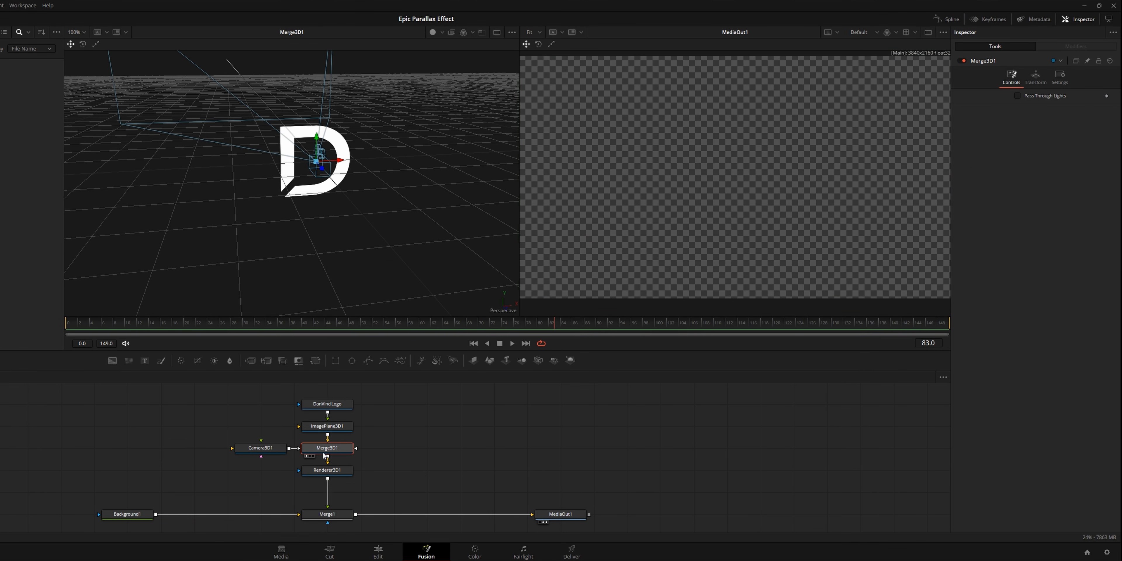
scroll(364, 130, "down", 3)
left_click_drag(364, 130, 363, 201)
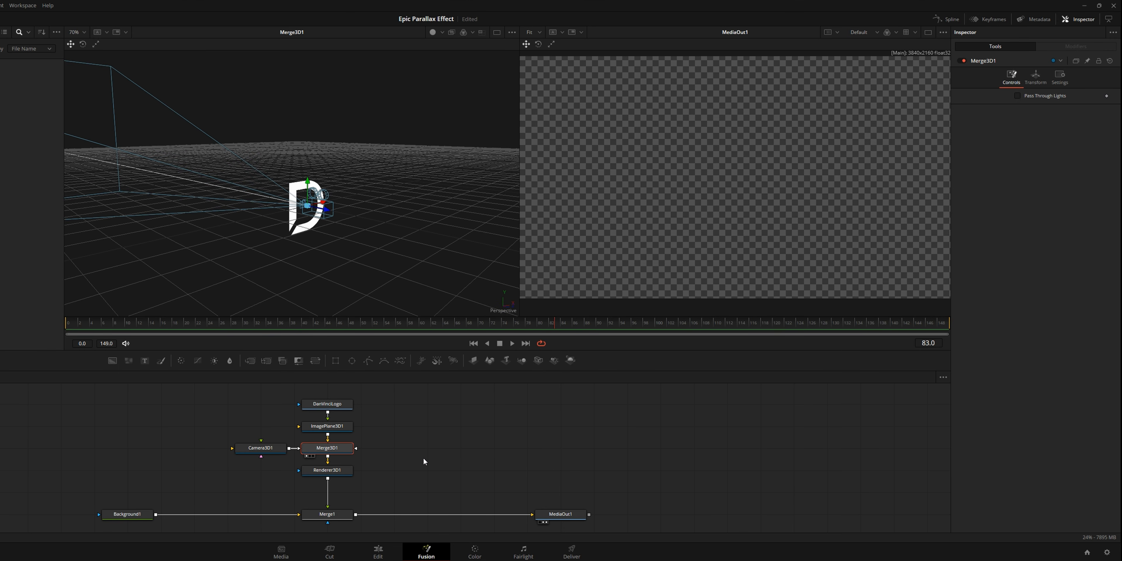
left_click(265, 447)
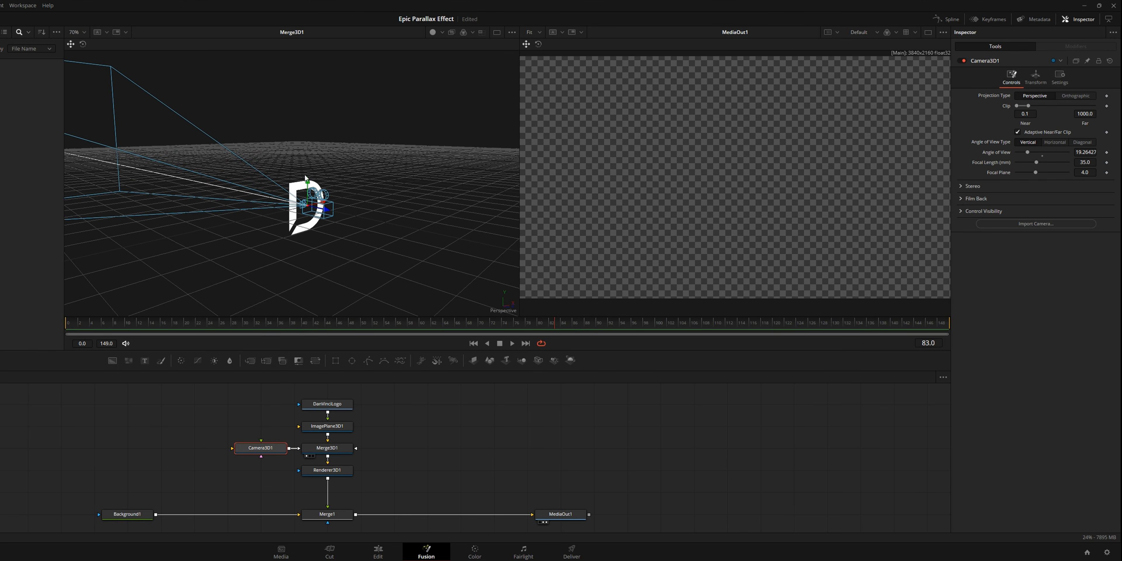
left_click_drag(324, 211, 516, 261)
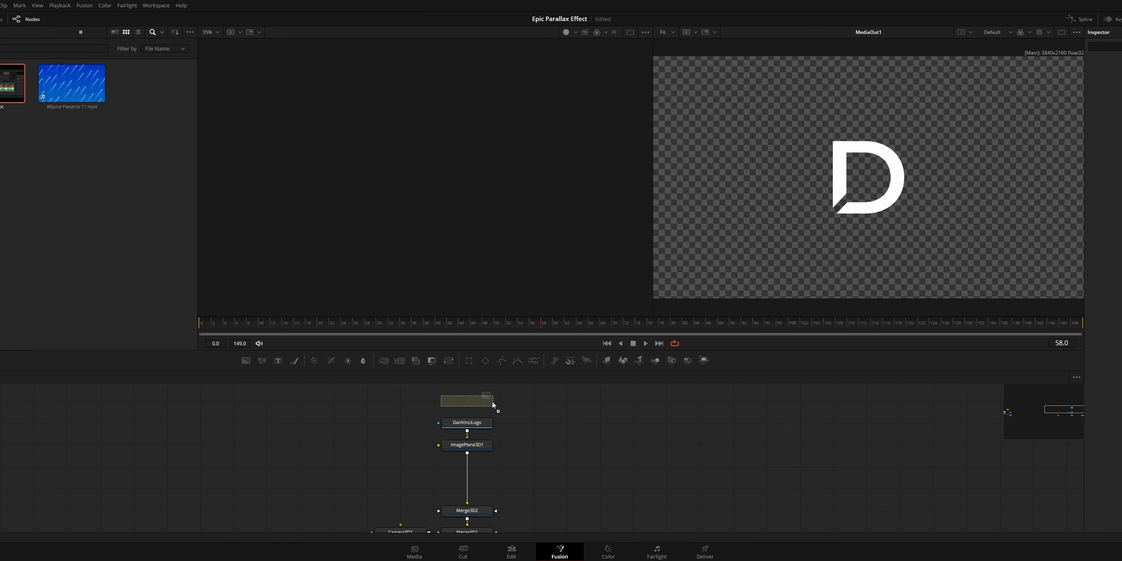
- Add a Background node beside the logo branch and connect it to a new Extrude 3D node placed beneath it
left_click_drag(491, 401, 569, 439)
key("1")
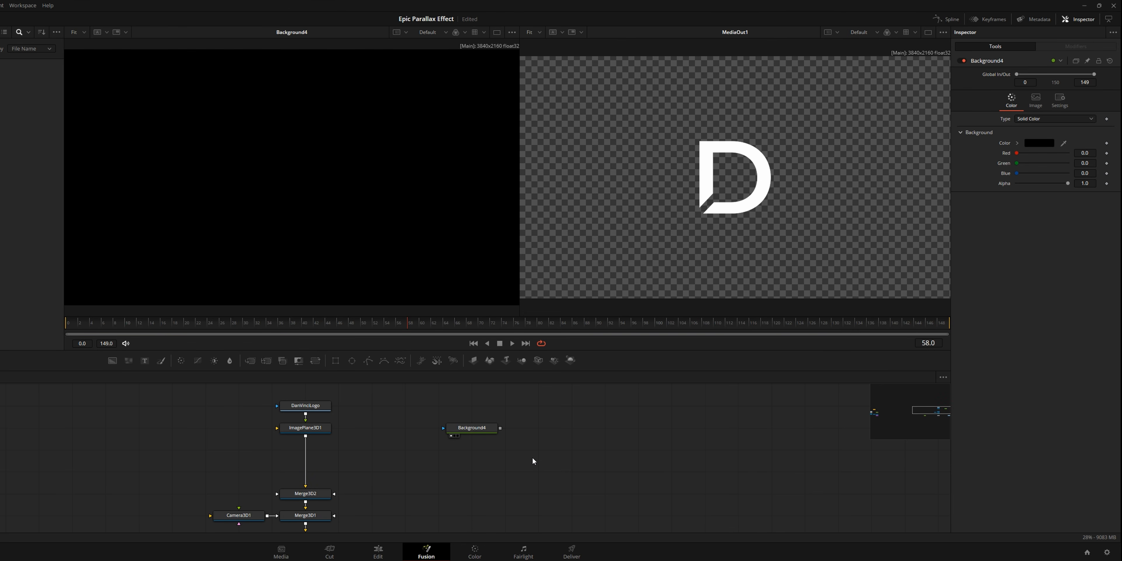
key("shift+space")
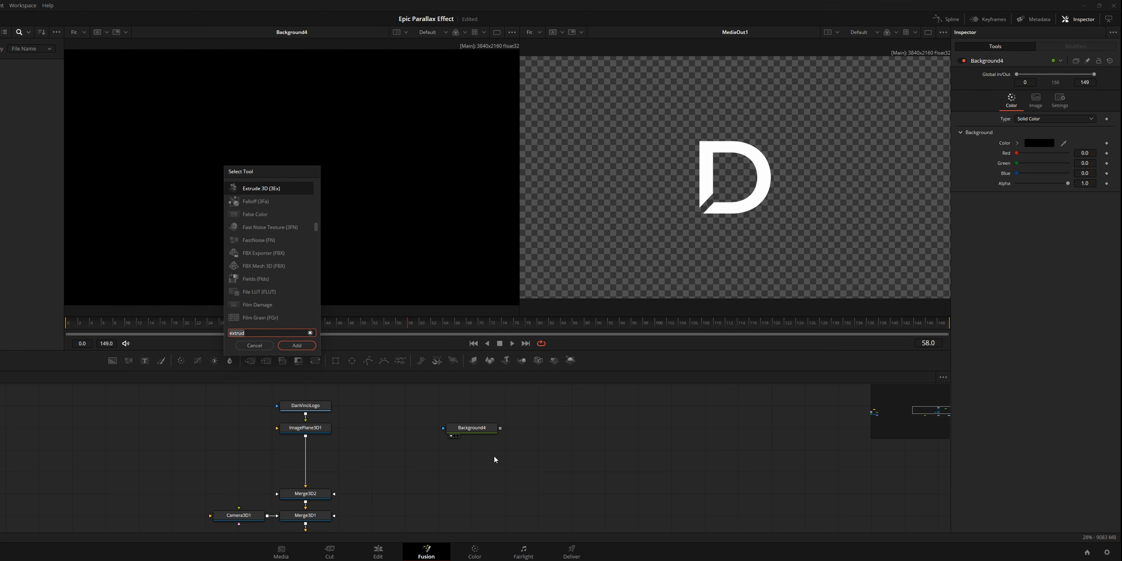
type("extrud")
key("Return")
left_click_drag(537, 455, 462, 457)
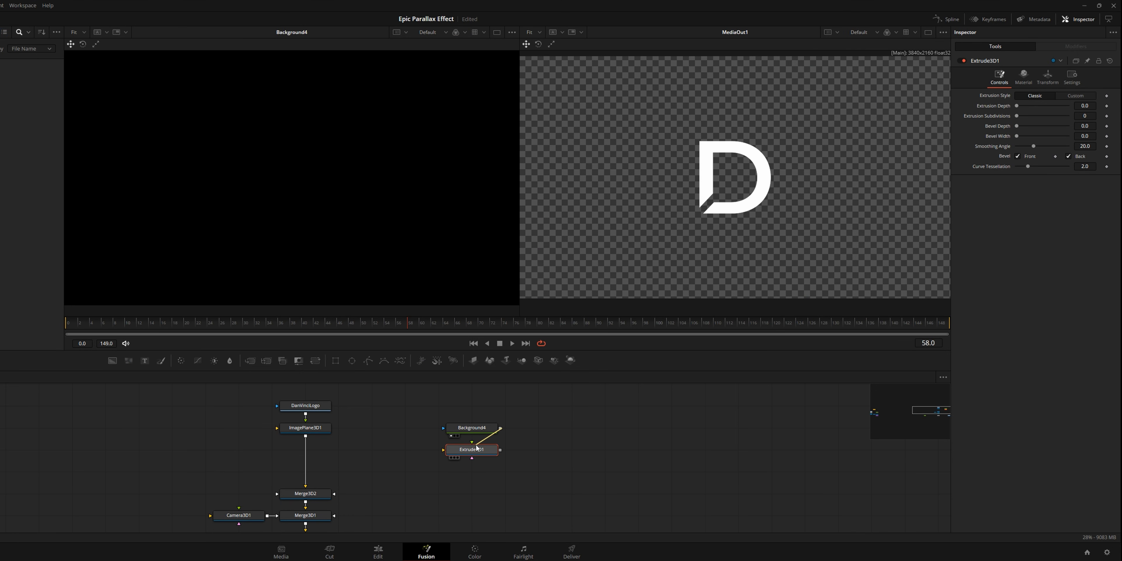
left_click_drag(472, 444, 472, 444)
left_click_drag(495, 473, 461, 454)
left_click(461, 454)
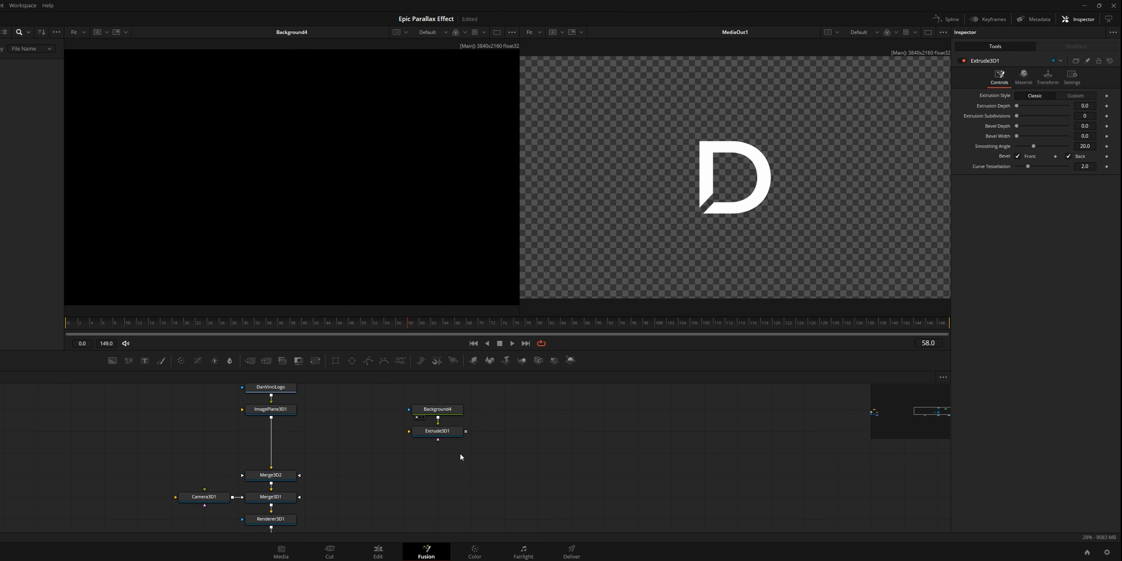
- Add an sPolygon node below the Extrude 3D node and connect it as the shape to extrude
key("shift+space")
type("extrud")
key("BackSpace")
key("BackSpace")
key("BackSpace")
key("BackSpace")
key("BackSpace")
key("BackSpace")
type("spol")
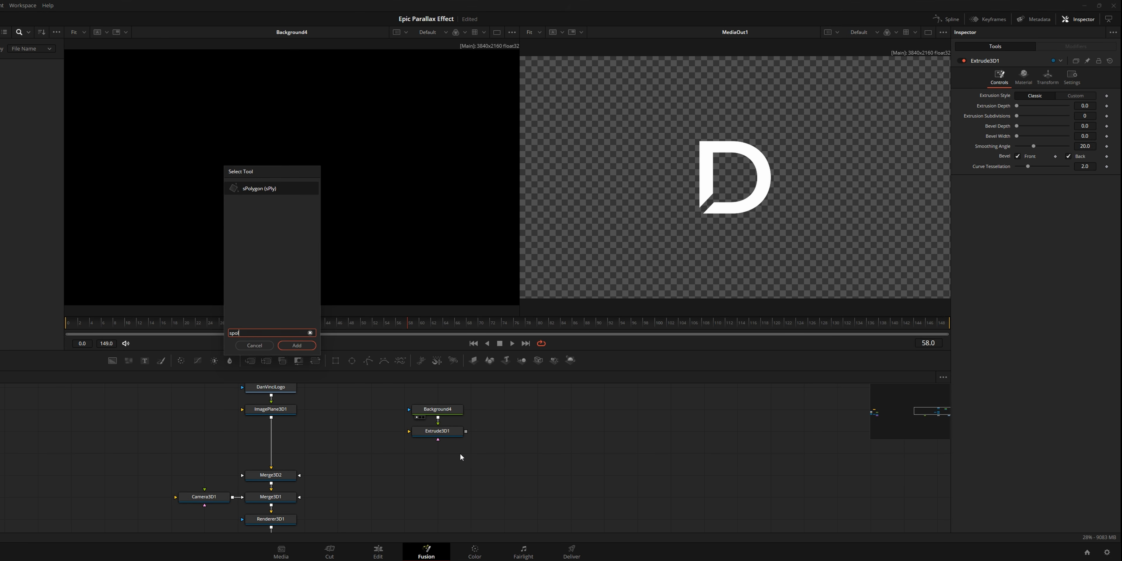
key("Return")
left_click_drag(466, 453, 441, 436)
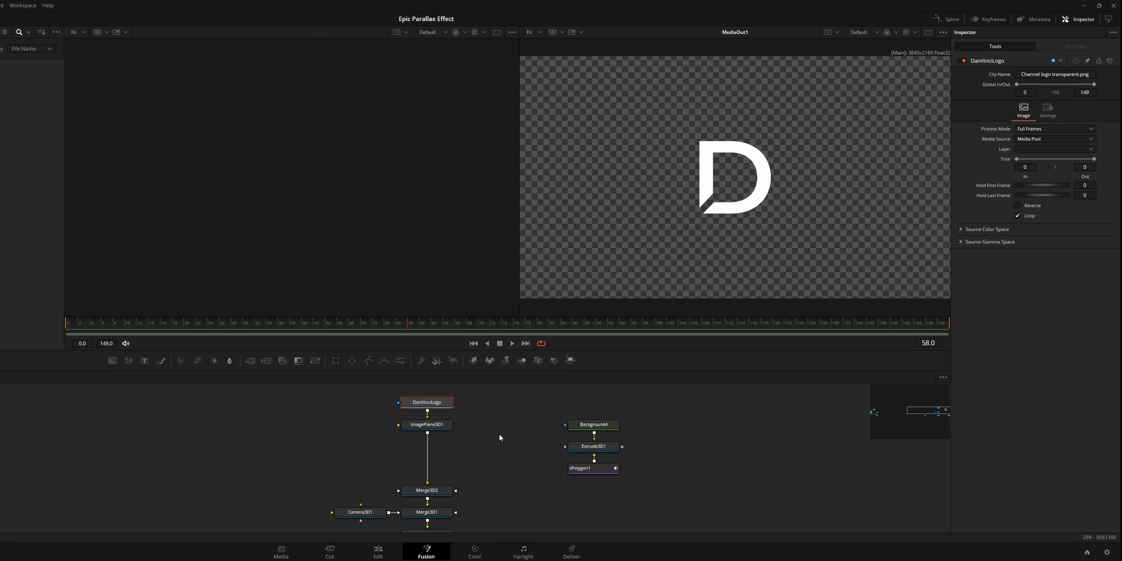
- Show the DanVinciLogo image in the first viewer and trace the D's whole outline with the sPolygon shape
key("1")
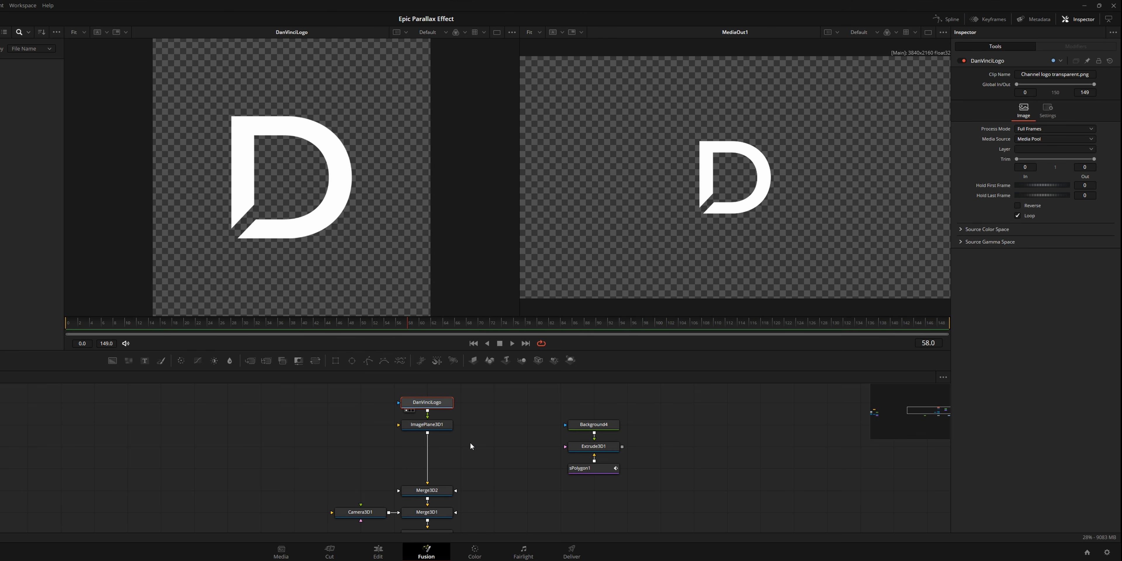
left_click(576, 473)
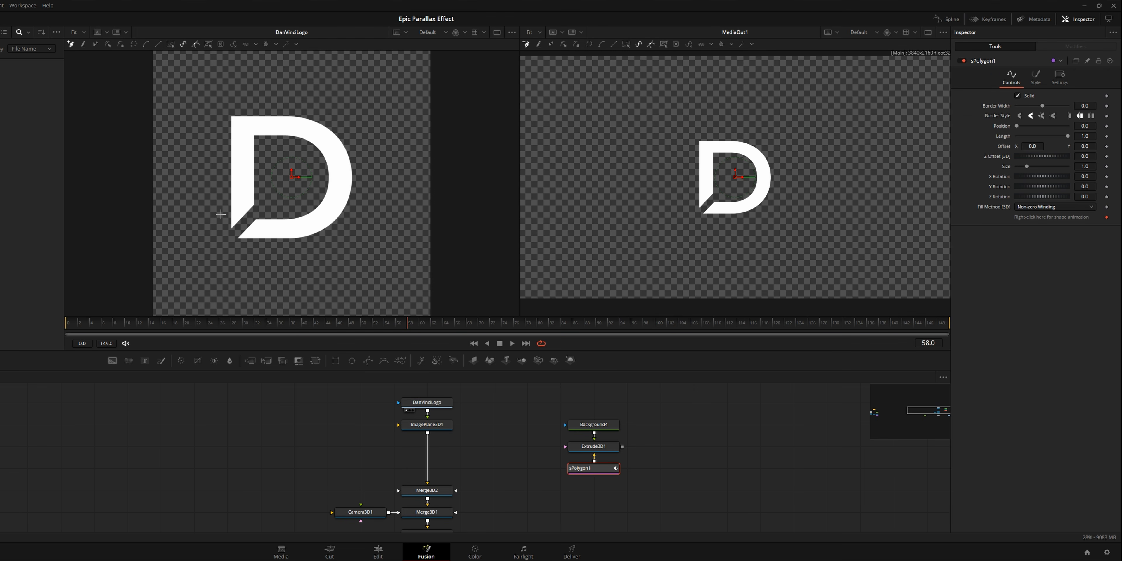
scroll(224, 214, "up", 5)
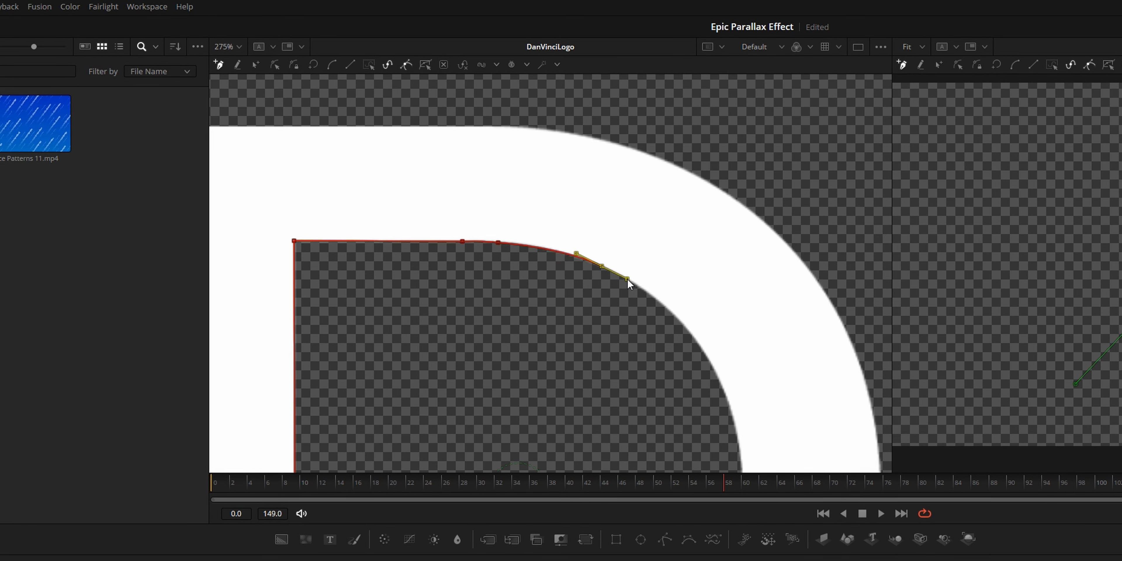
left_click(672, 313)
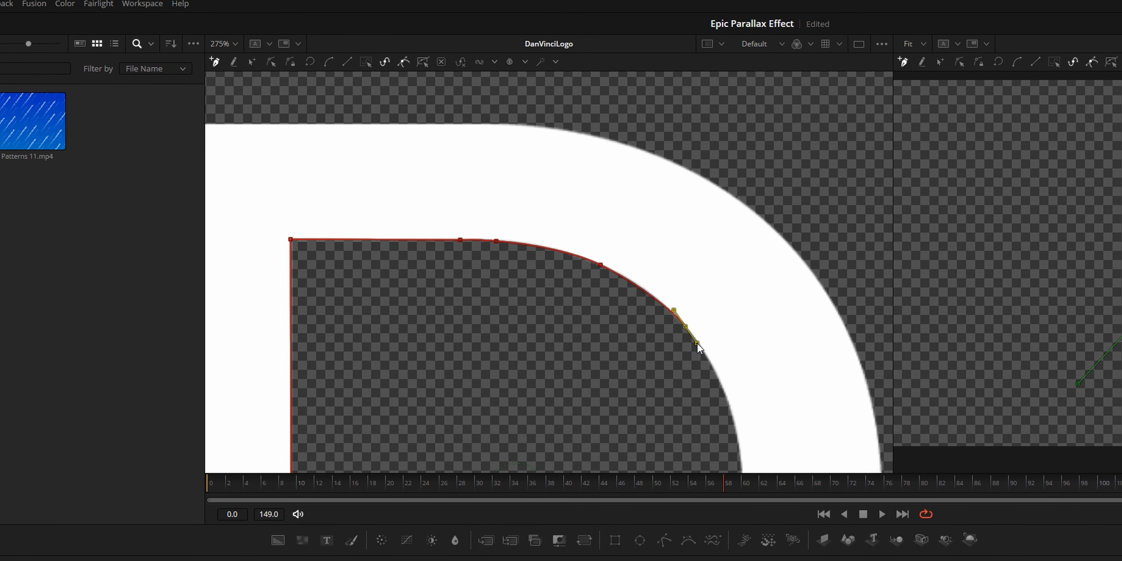
scroll(664, 288, "down", 2)
left_click(692, 323)
scroll(662, 308, "down", 3)
left_click_drag(656, 267, 626, 309)
left_click_drag(563, 337, 460, 348)
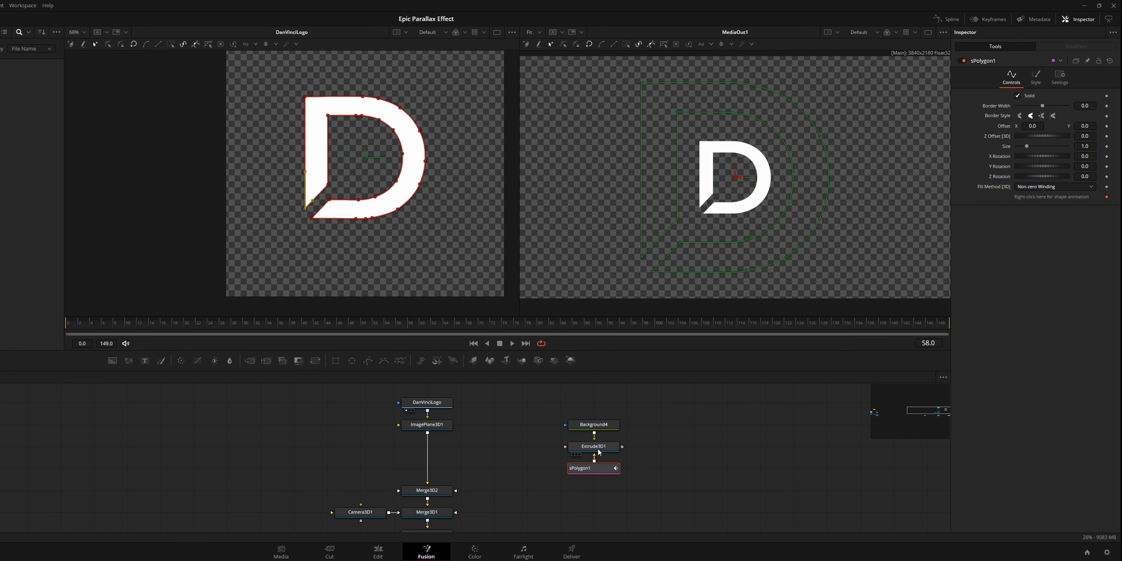
- Show the Extrude 3D result in the first viewer and set its background's colour to grey, 0.619607 for red, green and blue
left_click(597, 449)
key("1")
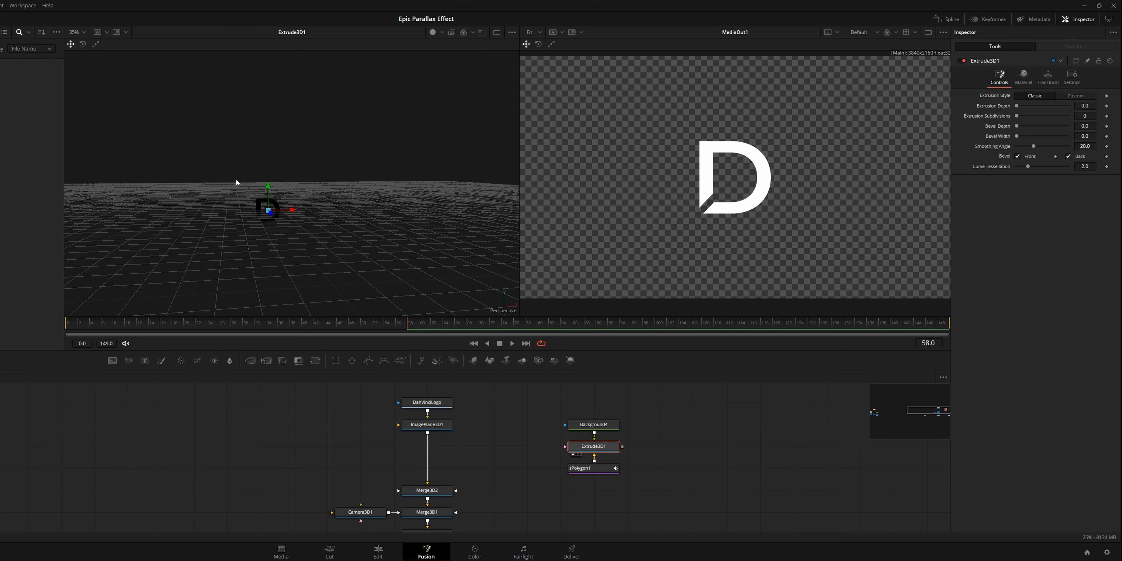
left_click_drag(267, 258, 324, 178)
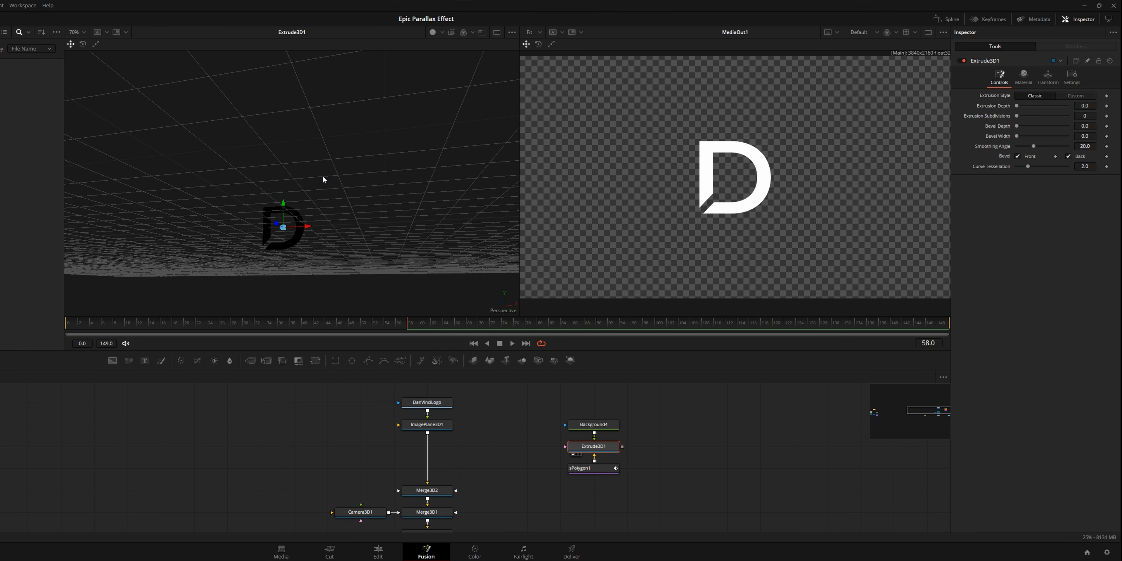
left_click(605, 428)
left_click(1040, 143)
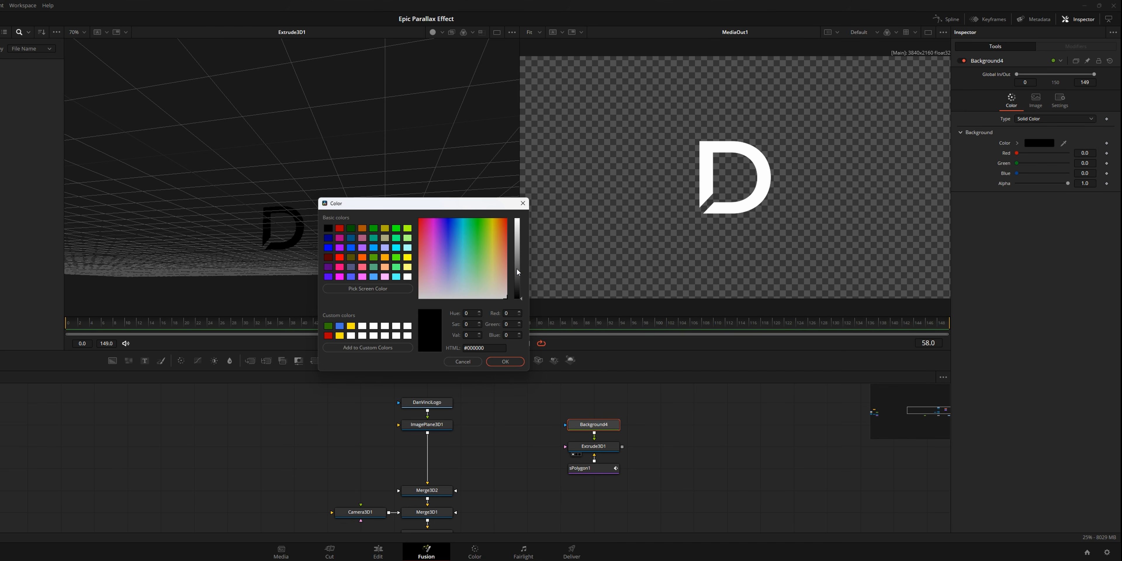
left_click_drag(516, 269, 518, 248)
left_click(515, 365)
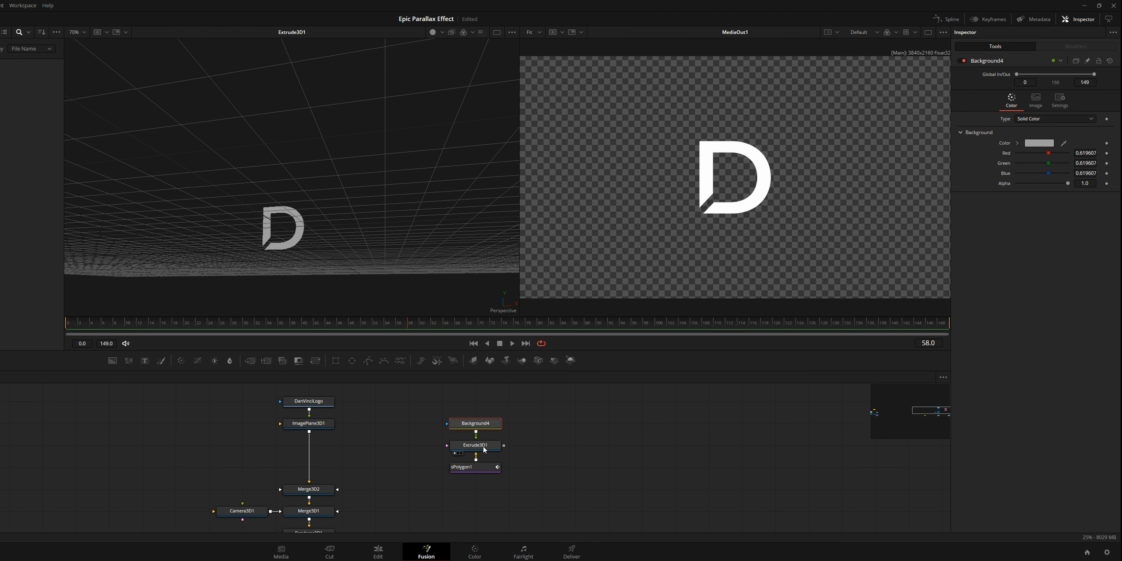
- Add a Transform 3D node after the Extrude 3D node and connect it into Merge3D2
left_click(483, 447)
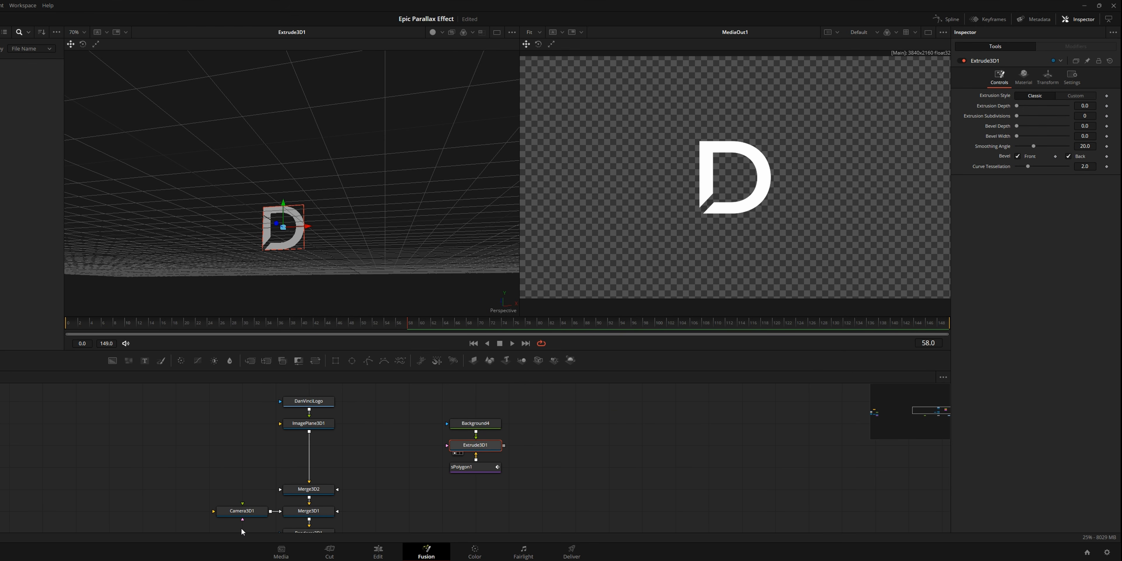
key("shift+space")
type("3xf")
key("Return")
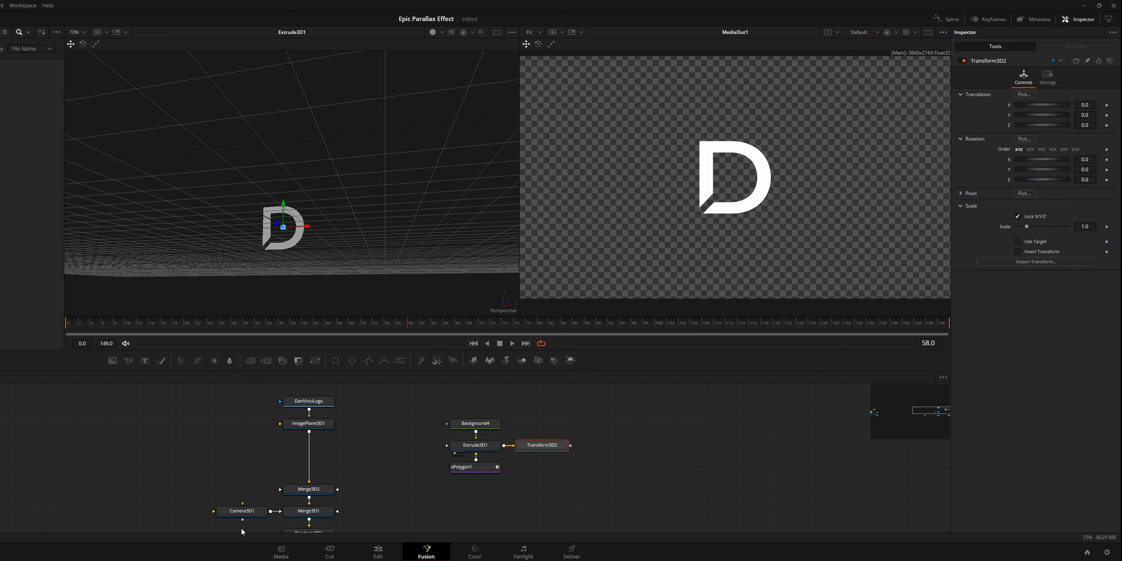
left_click_drag(543, 445, 311, 491)
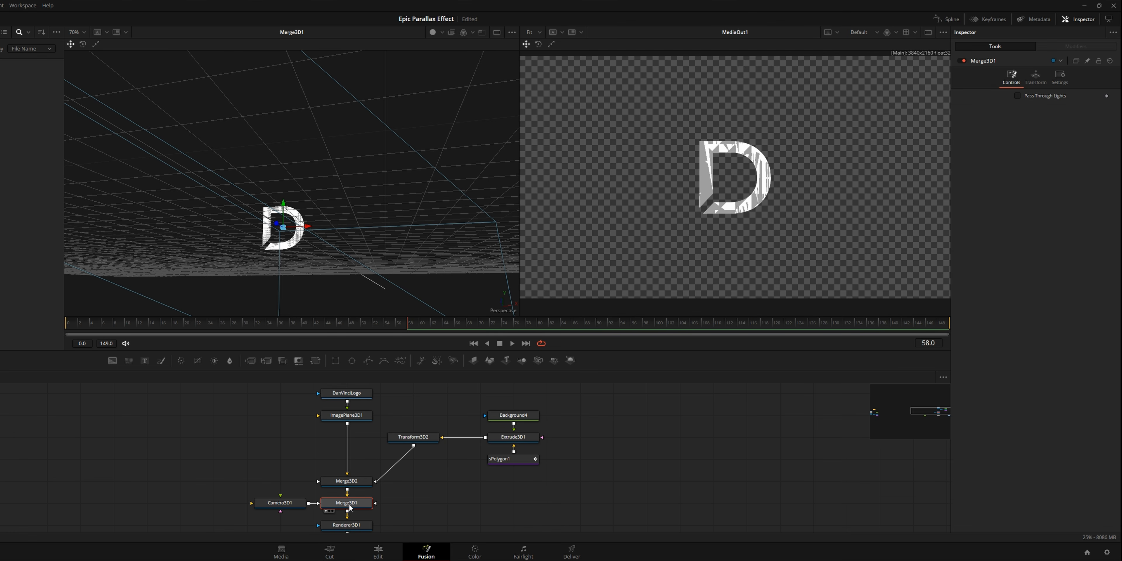
- Set the traced logo's extrusion depth to about 0.0756
left_click_drag(305, 262, 341, 187)
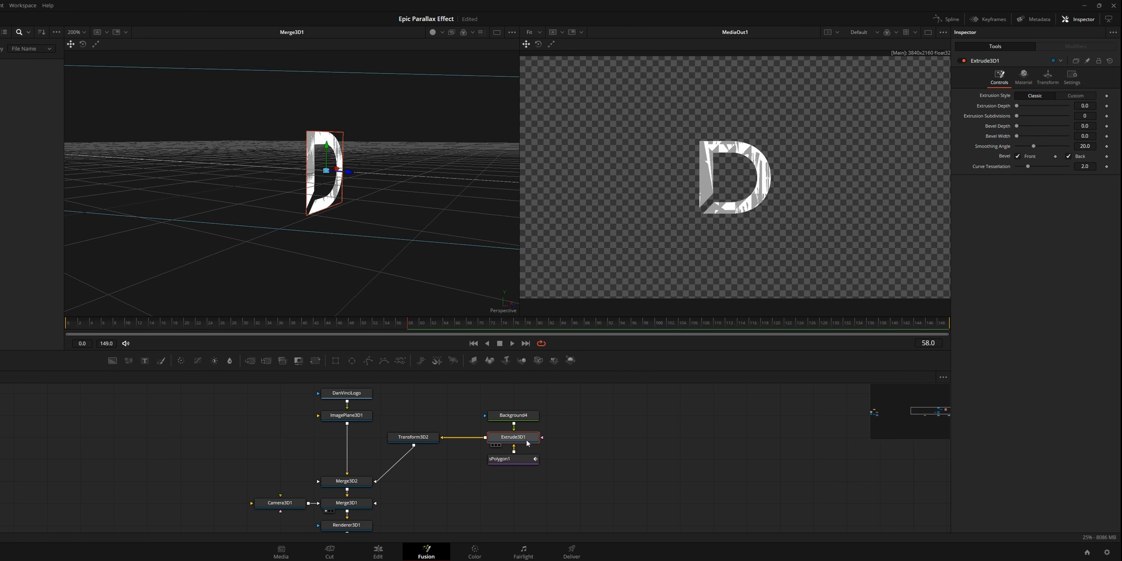
left_click_drag(1017, 106, 1037, 106)
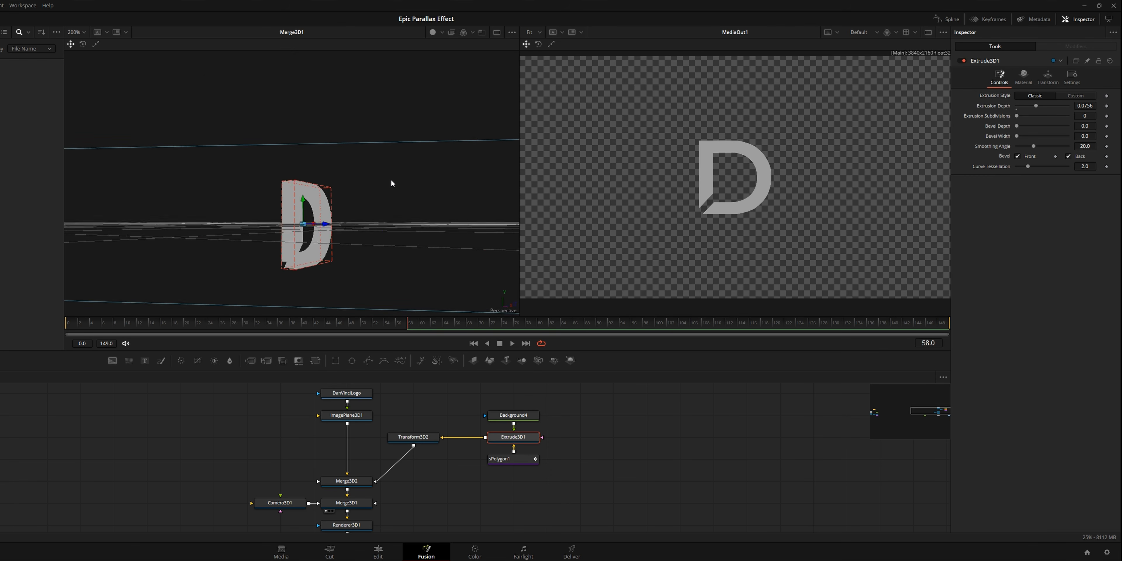
- Offset the extruded trace behind the flat logo, with Transform3D2's Z translation at about -0.076
left_click_drag(391, 180, 274, 212)
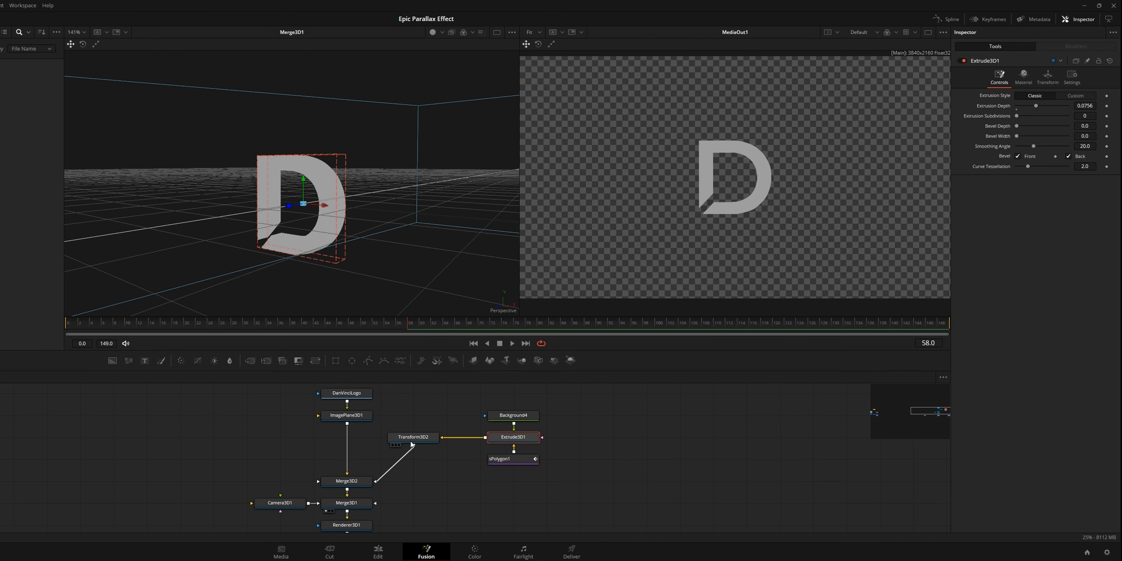
left_click(413, 437)
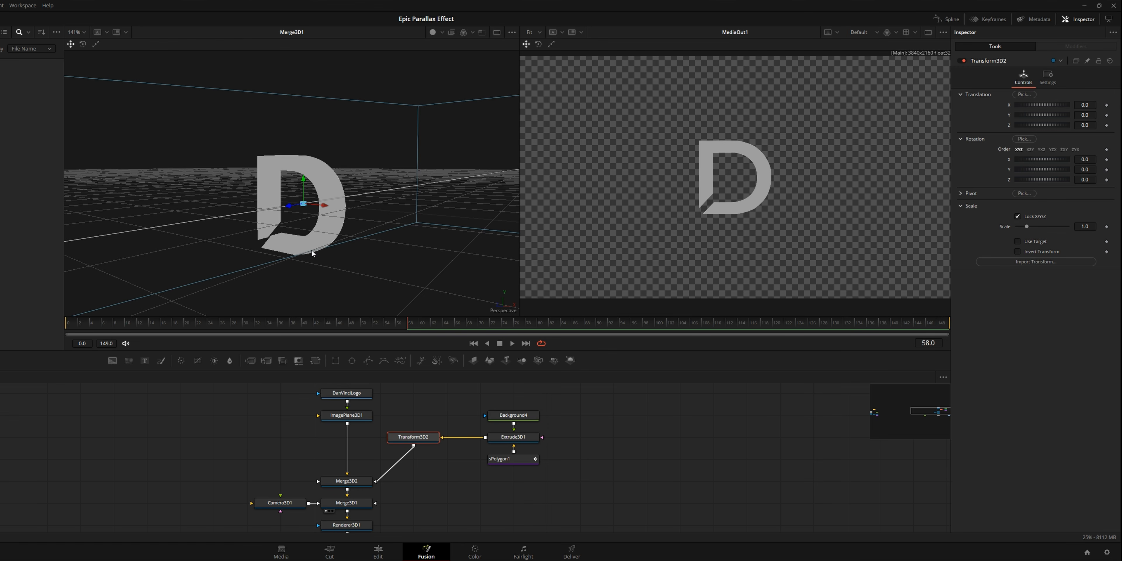
left_click_drag(289, 209, 337, 240)
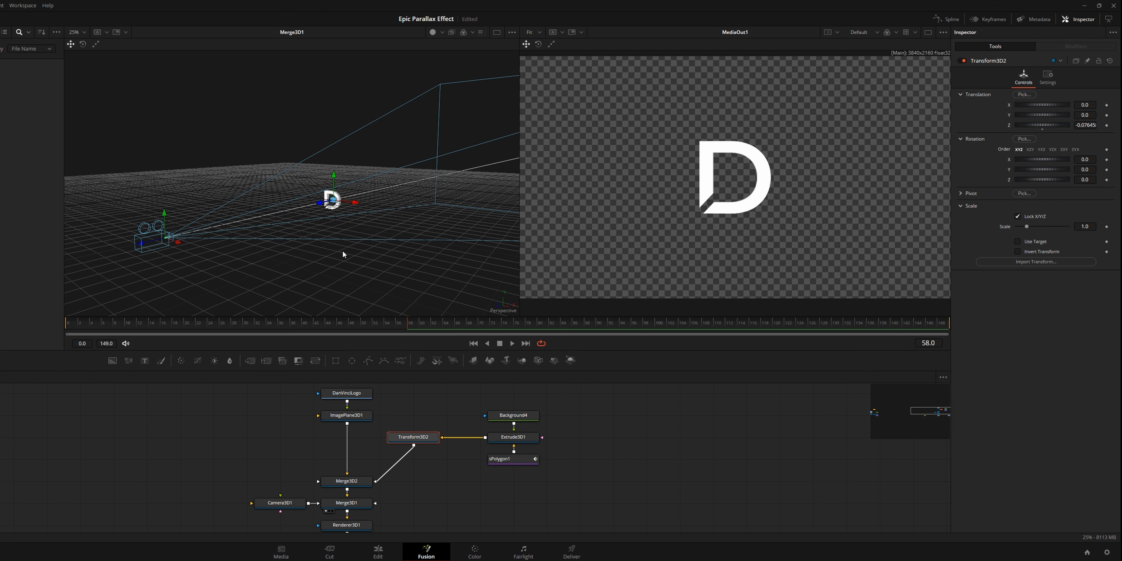
- Place Merge3D2 level with Transform3D2 and add a Transform 3D node after Merge3D2
left_click_drag(368, 482, 368, 439)
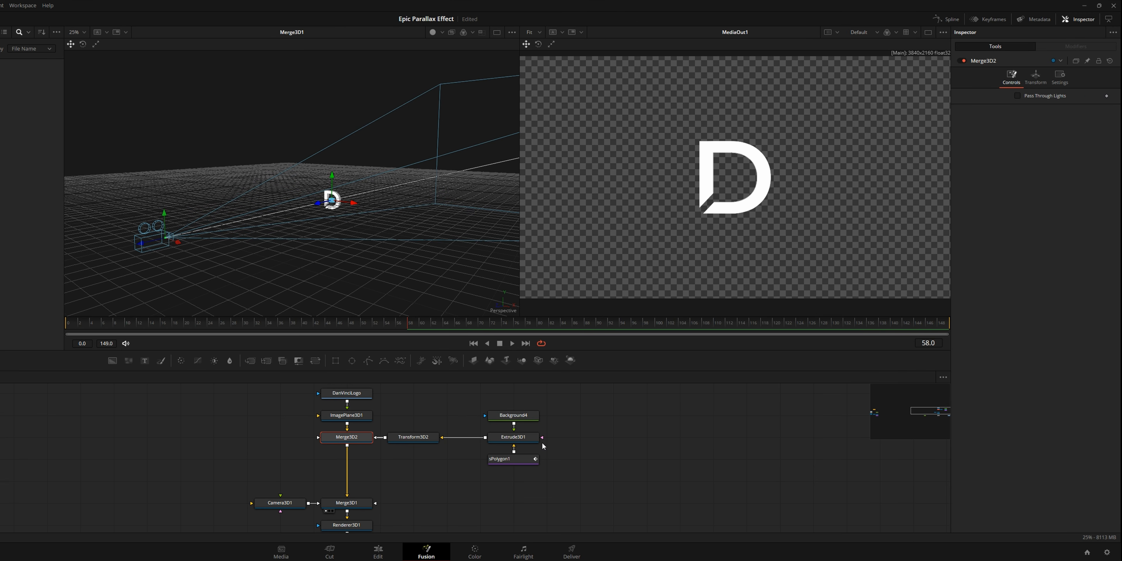
left_click_drag(284, 384, 566, 465)
left_click(342, 443)
key("shift+space")
type("trans")
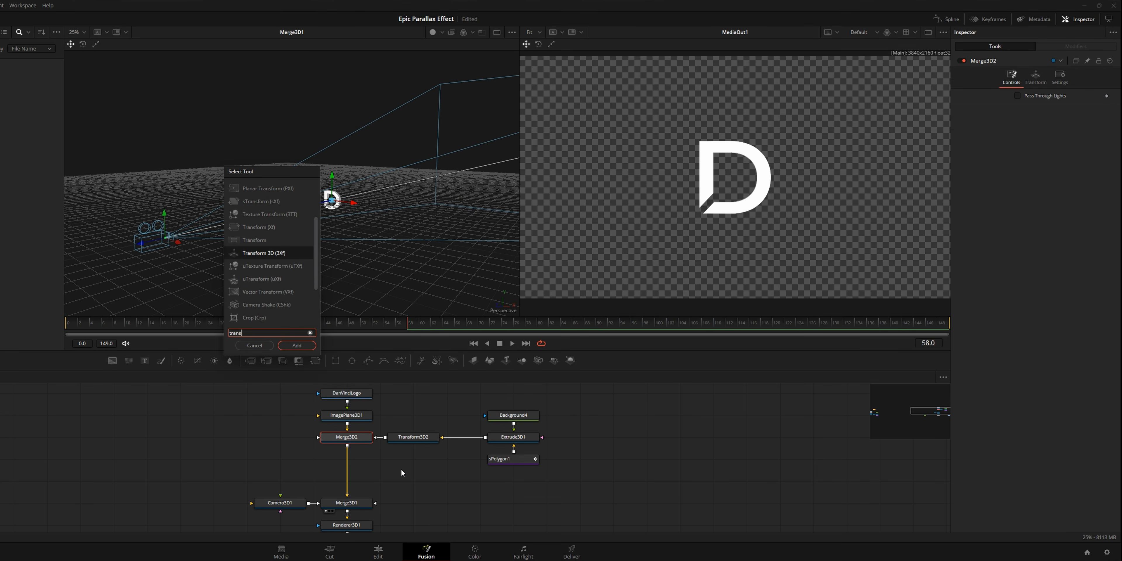
key("Return")
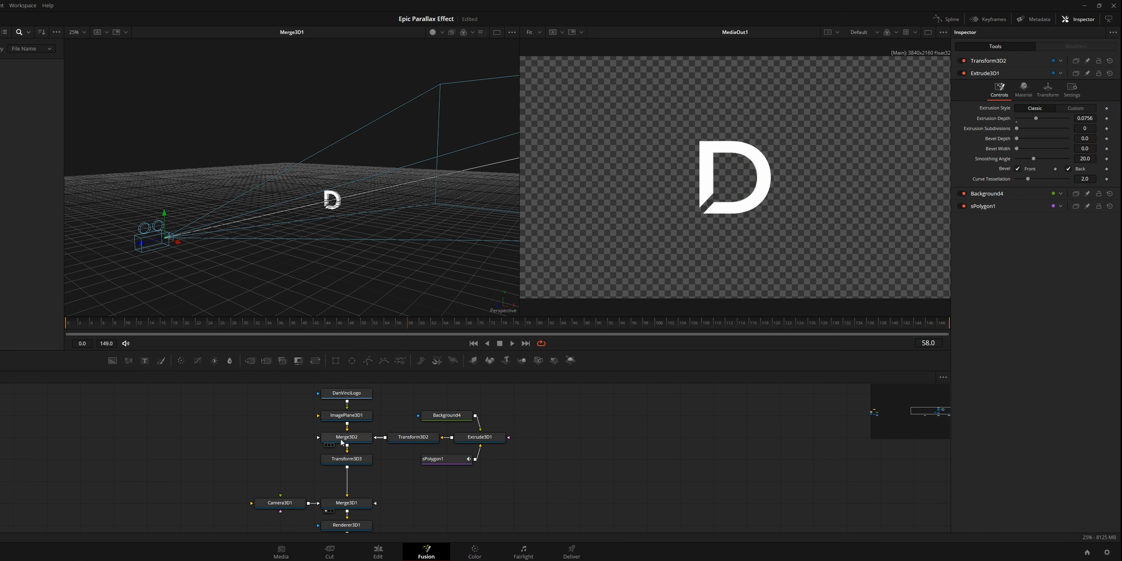
- Try moving and rotating the whole logo with the new Transform 3D node, shifting it along Z to about -0.269
mouse_move(300, 200)
left_mouse_down()
mouse_move(262, 201)
mouse_move(268, 240)
mouse_move(245, 226)
mouse_move(300, 219)
left_mouse_up()
left_click_drag(1085, 160, 1079, 160)
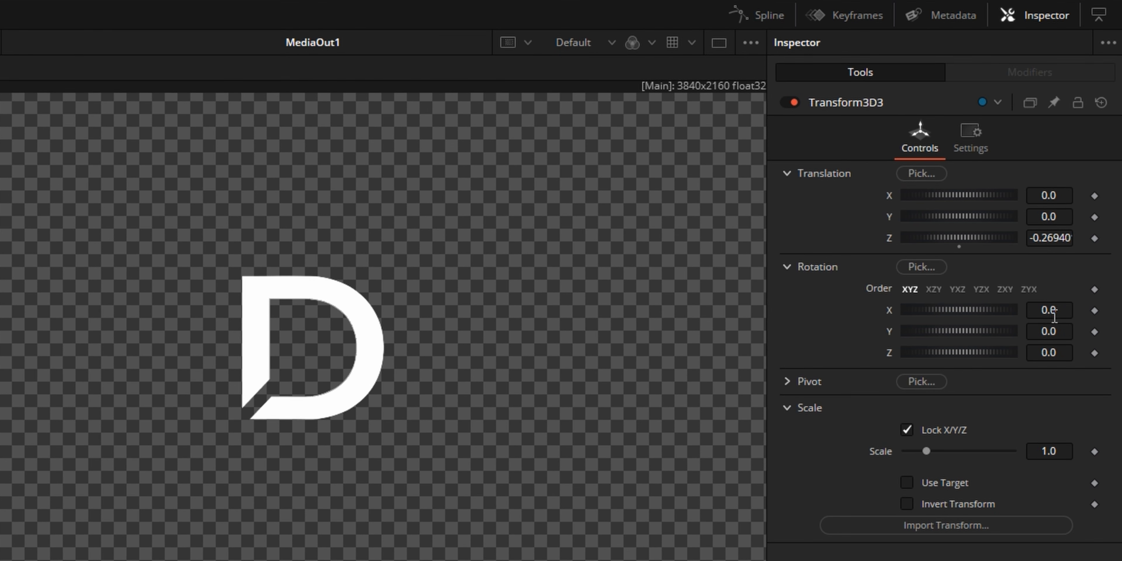
left_click_drag(1049, 310, 1046, 331)
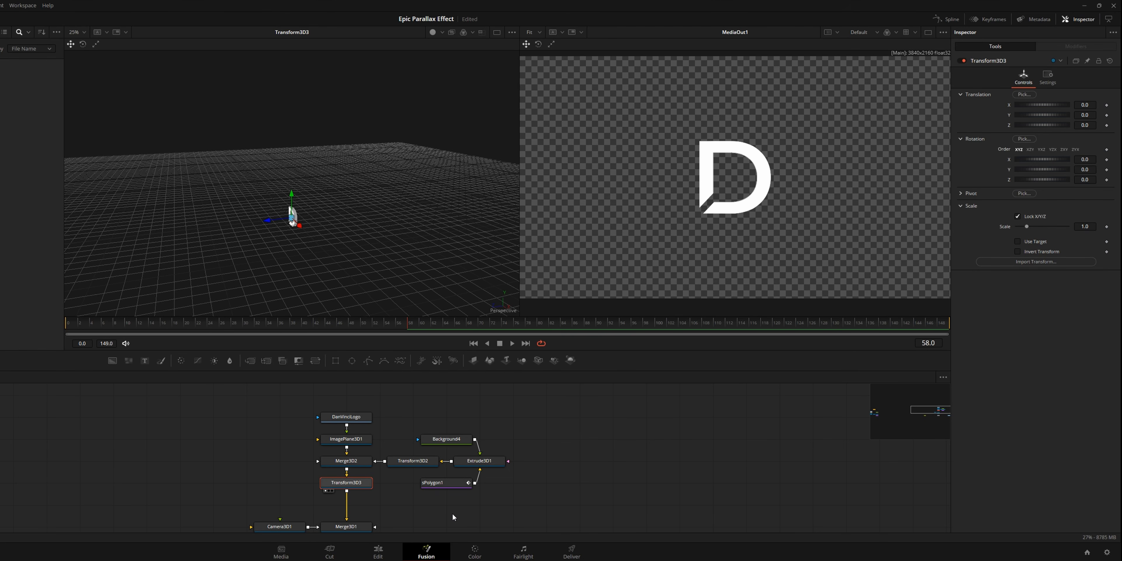
- Rename the new Transform 3D node as LogoTransform and move the logo's node branch farther above Merge3D1
key("F2")
type("LogoTransform")
key("Return")
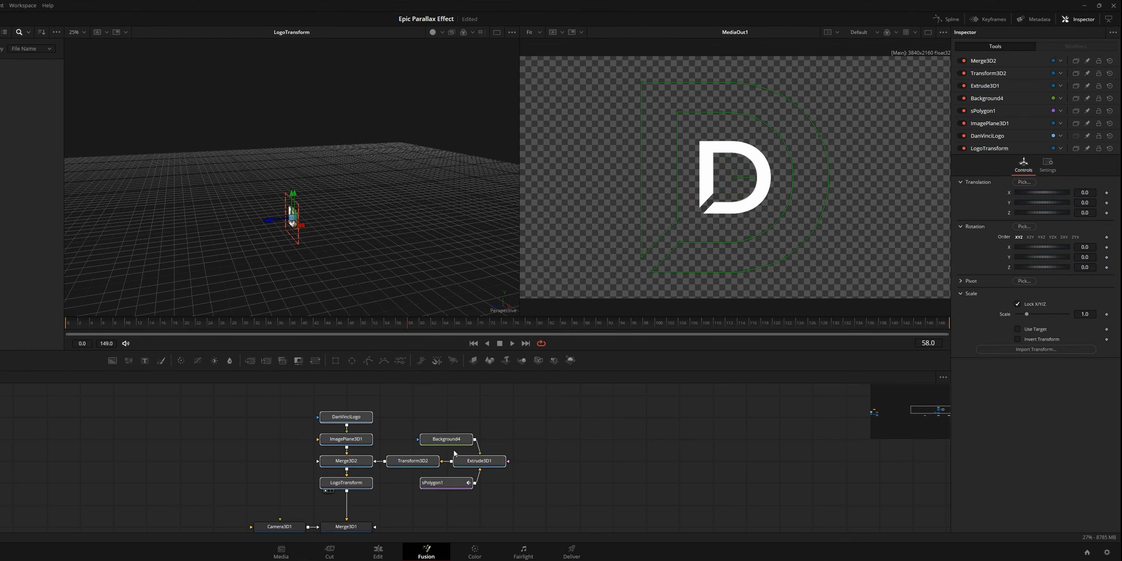
left_click_drag(427, 486, 489, 428)
left_click_drag(420, 454, 398, 431)
scroll(434, 460, "down", 2)
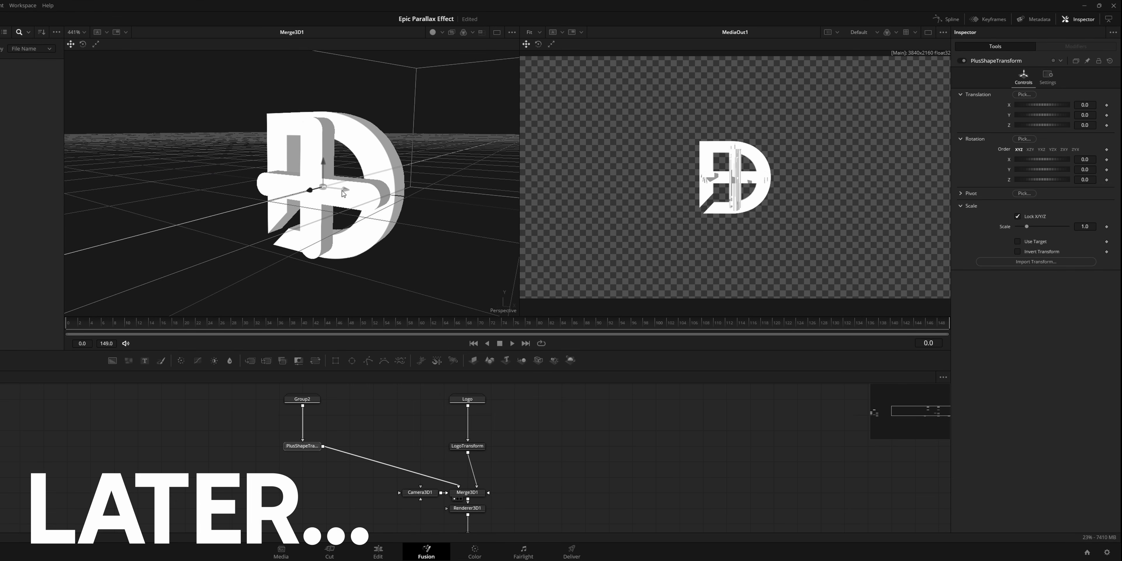
left_click_drag(344, 193, 130, 182)
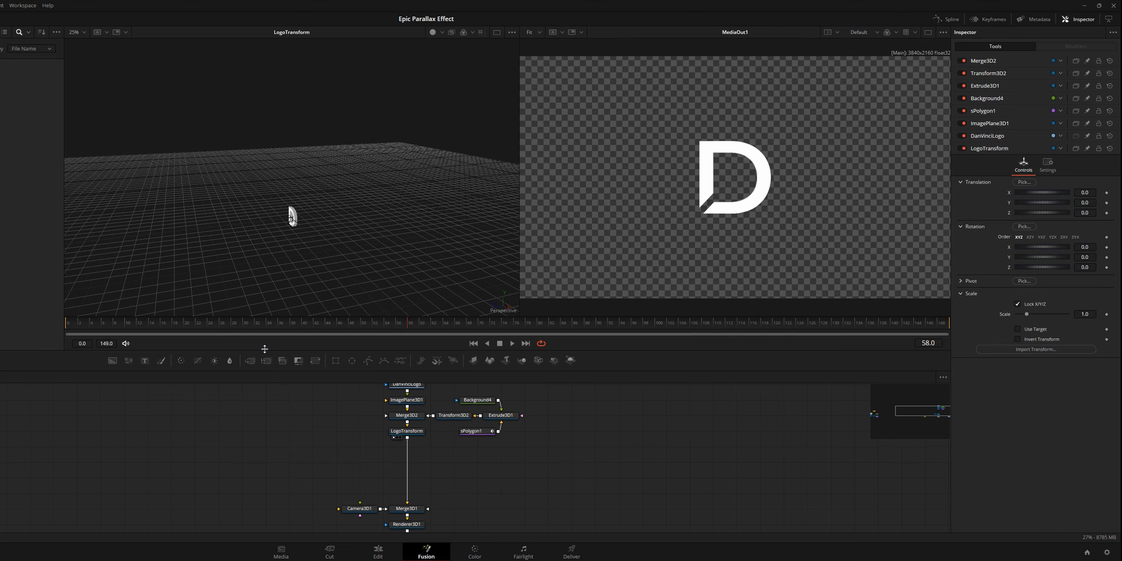
- Add an sRectangle shape, show it in the first viewer and reduce its height to about 0.085
key("shift+space")
type("Sre")
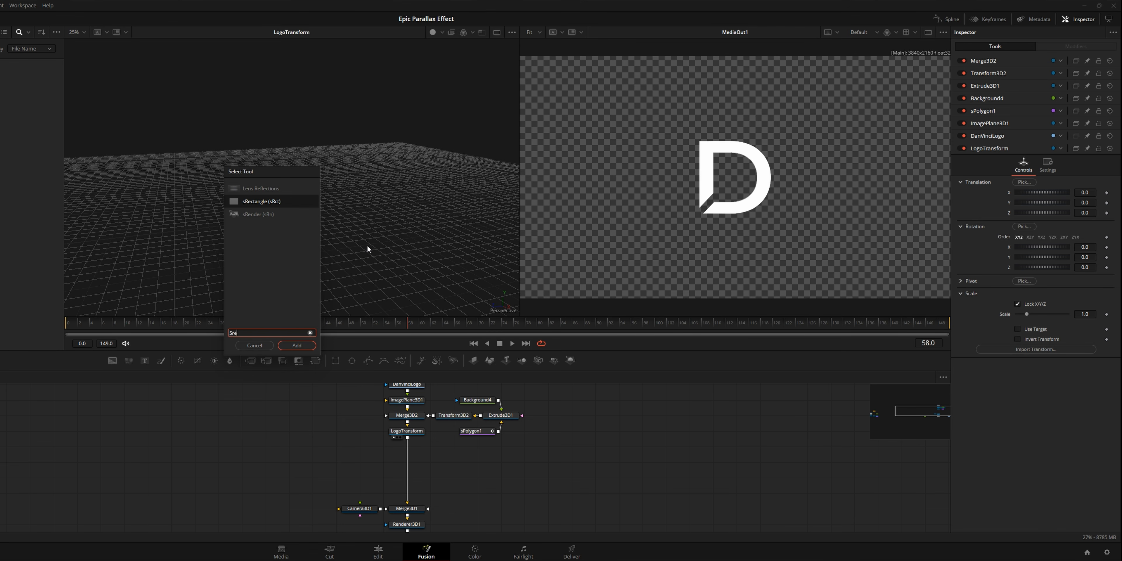
key("Return")
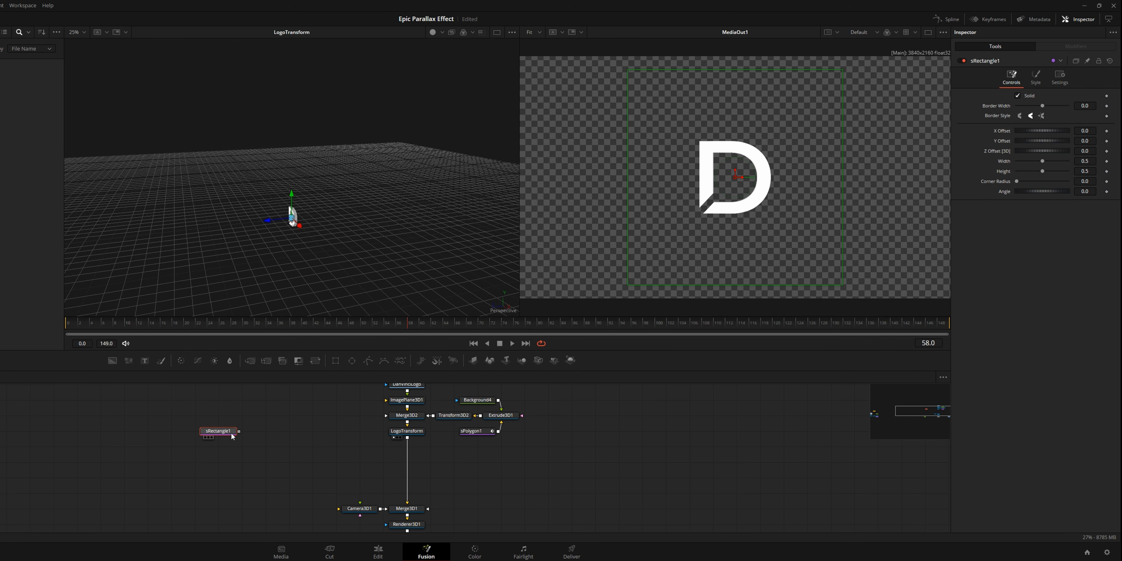
key("1")
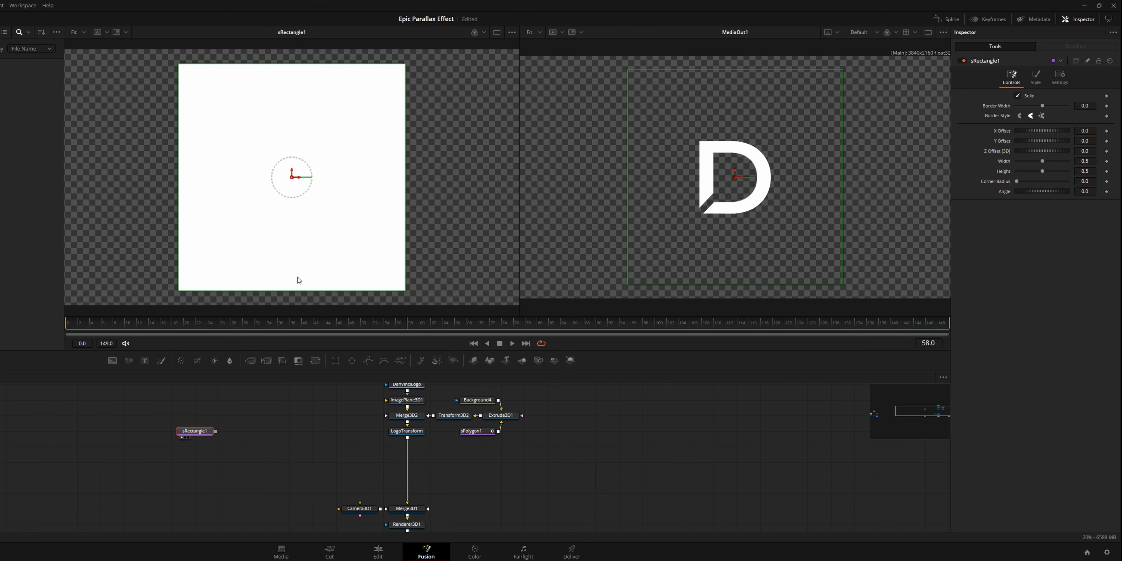
left_click_drag(294, 289, 260, 196)
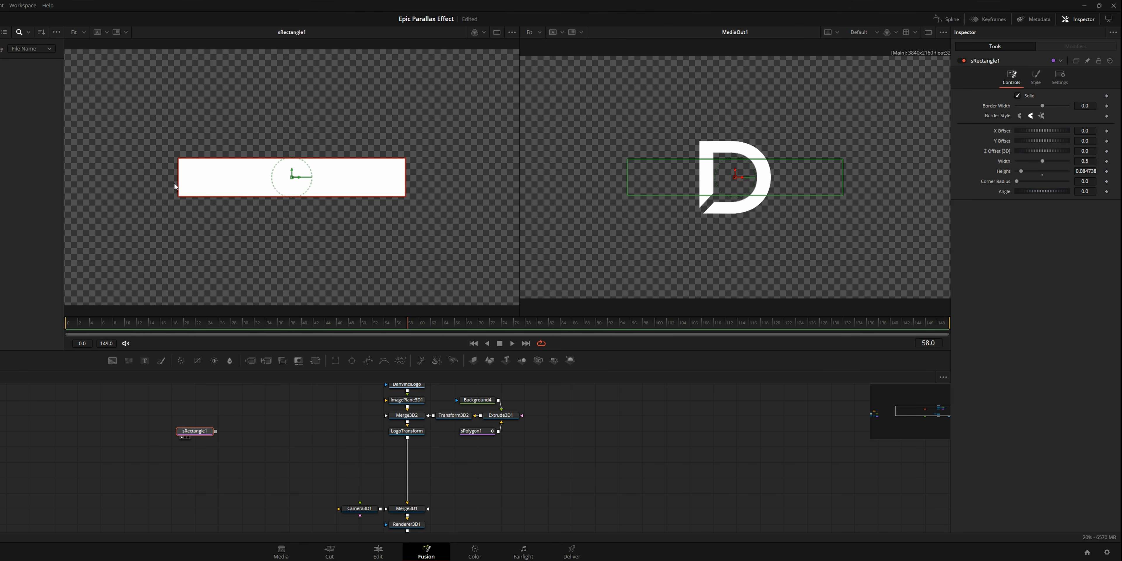
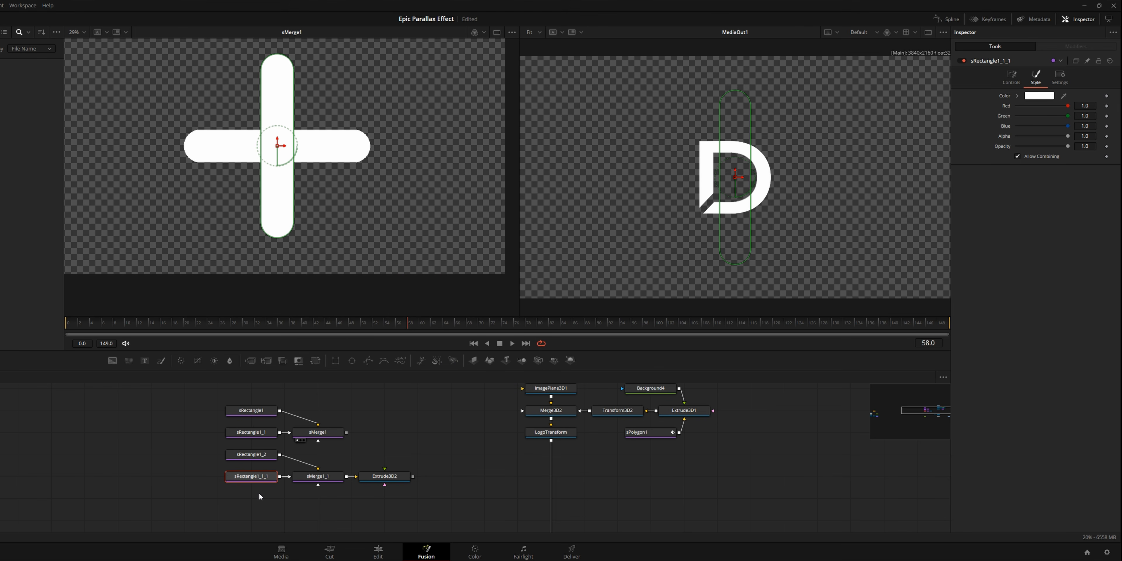
- Open the colour selection for the duplicated vertical rectangle, sRectangle1_1_1
left_click(1030, 79)
left_click(1040, 95)
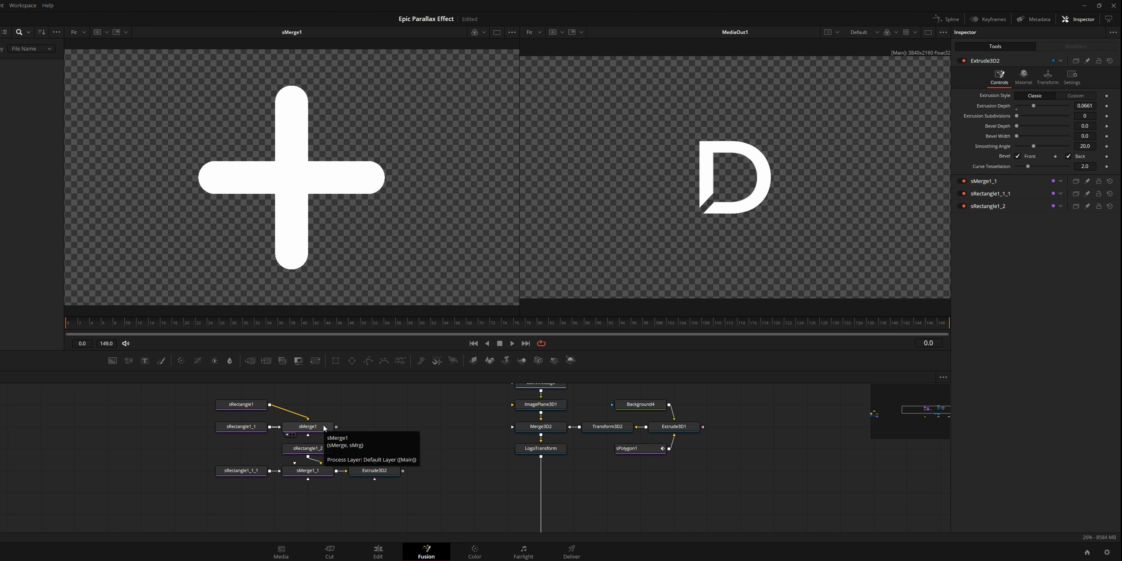
- Add an sRender node after sMerge1 and an Image Plane 3D node after the sRender node
left_click(324, 429)
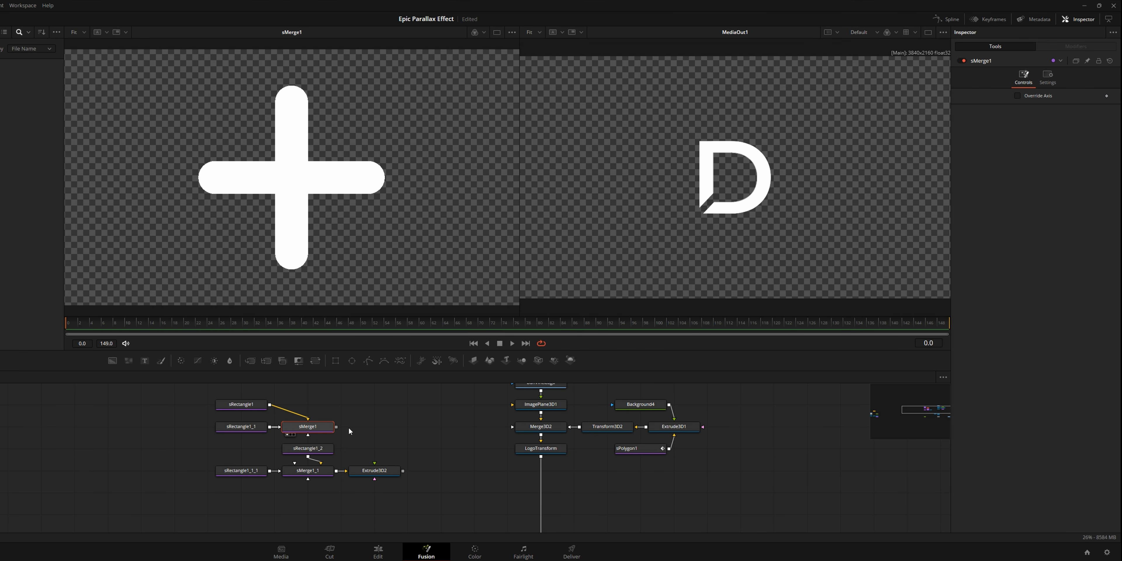
key("shift+space")
type("SRender")
key("Return")
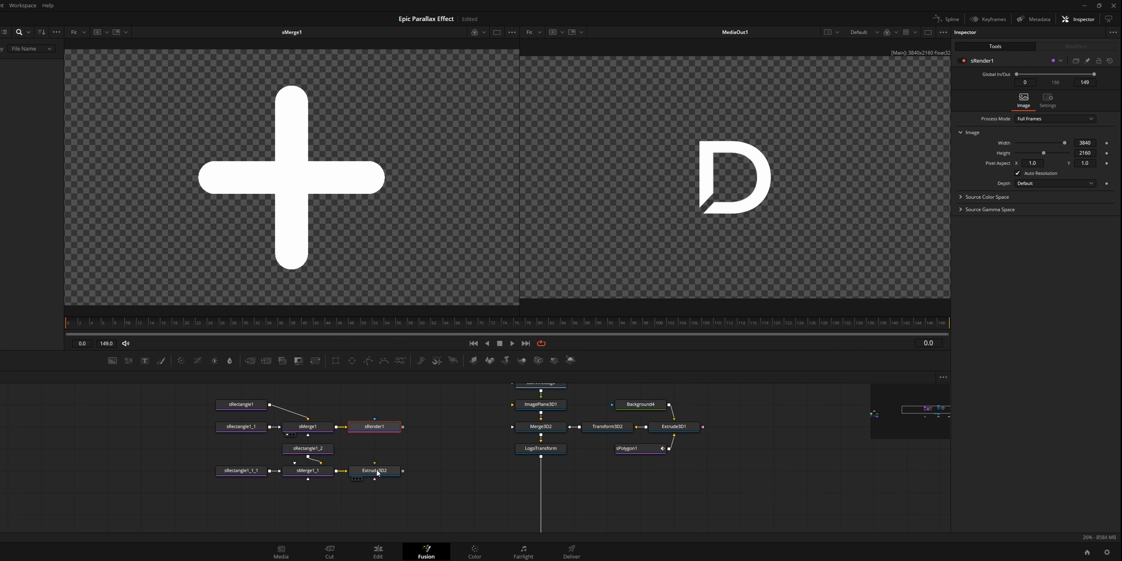
mouse_move(452, 449)
left_mouse_down()
mouse_move(462, 483)
mouse_move(441, 461)
left_mouse_up()
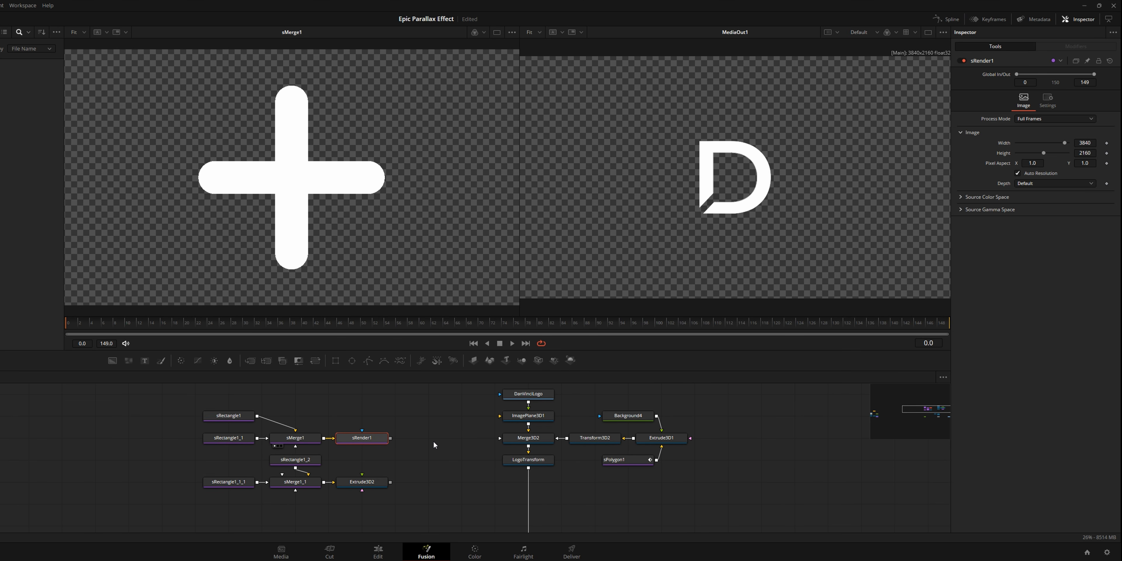
key("shift+space")
type("Image")
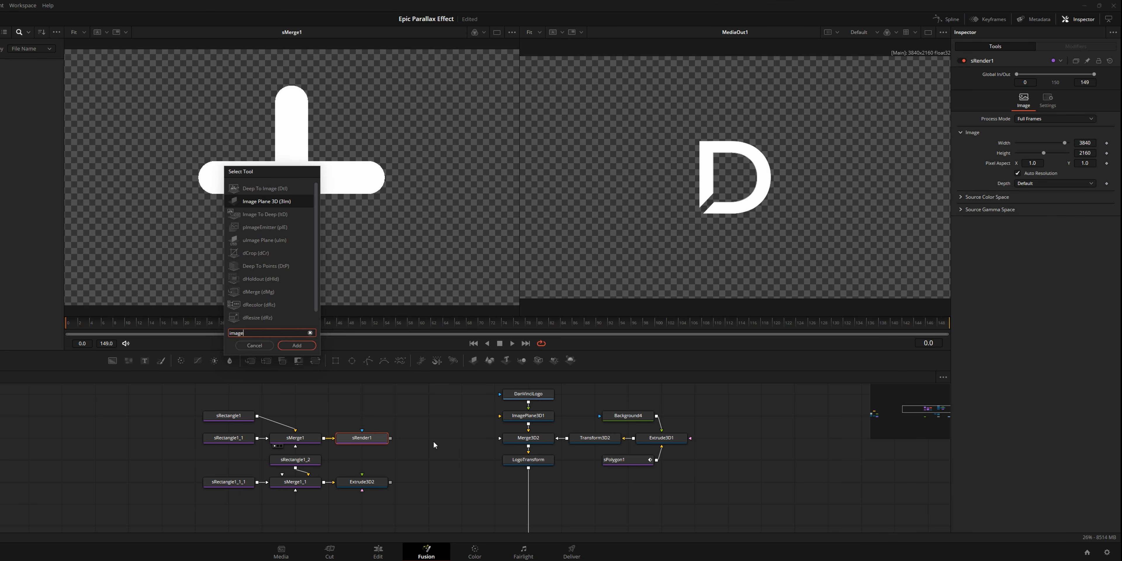
key("Return")
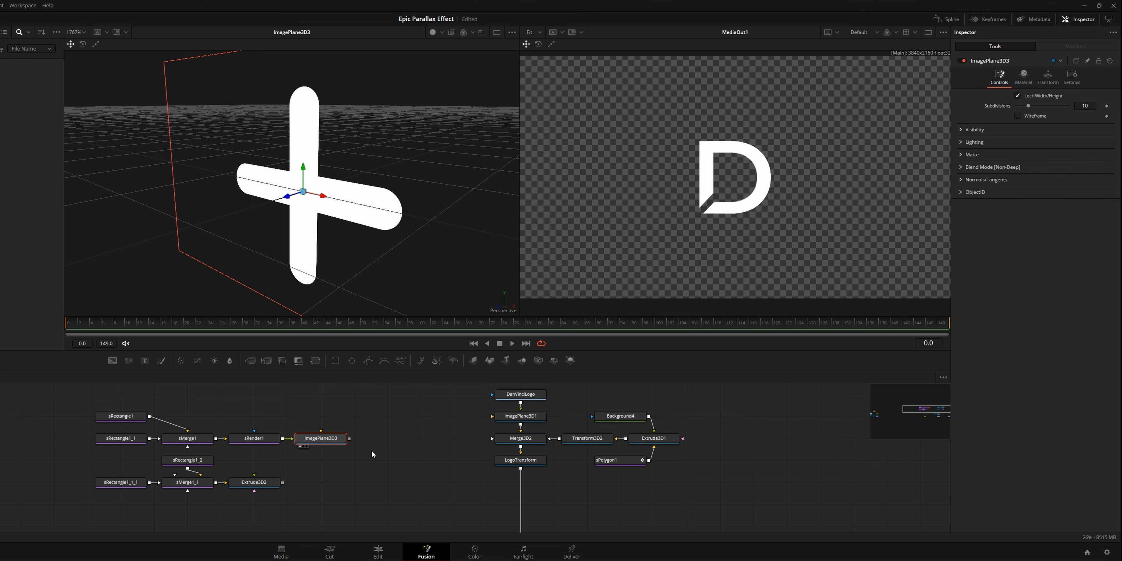
- Add a Merge 3D node after the plus shape's image plane, connect Extrude3D2 into it and show it in the first viewer
key("shift+space")
type("Merge3D")
key("Return")
left_click_drag(282, 482, 393, 477)
key("1")
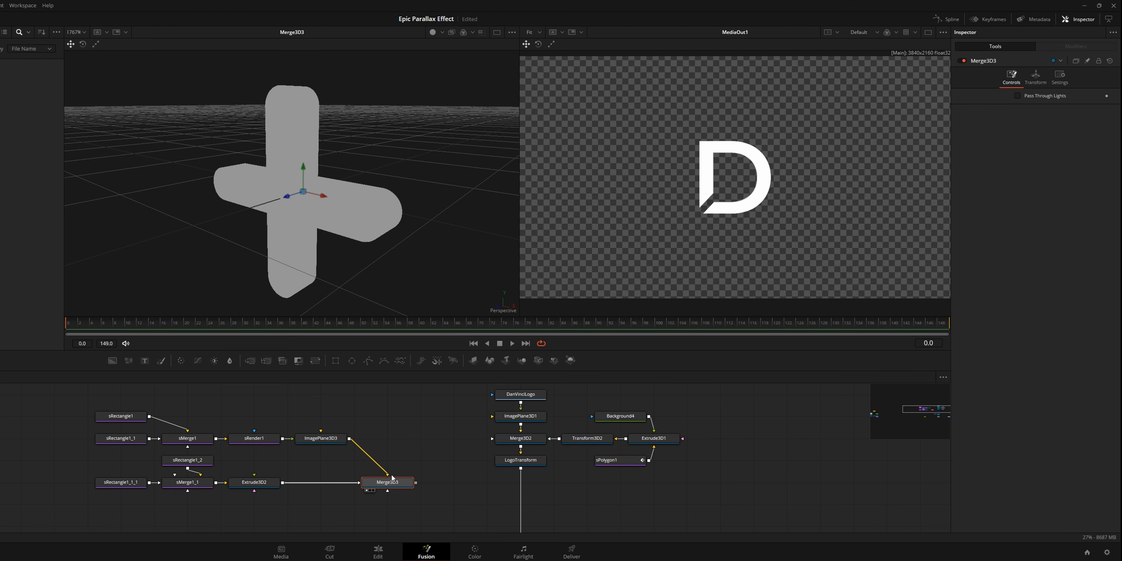
- Move the plus shape's image plane forward onto the front face of its extrusion
left_click(321, 439)
left_click_drag(290, 197, 330, 199)
scroll(330, 203, "down", 8)
scroll(283, 233, "up", 4)
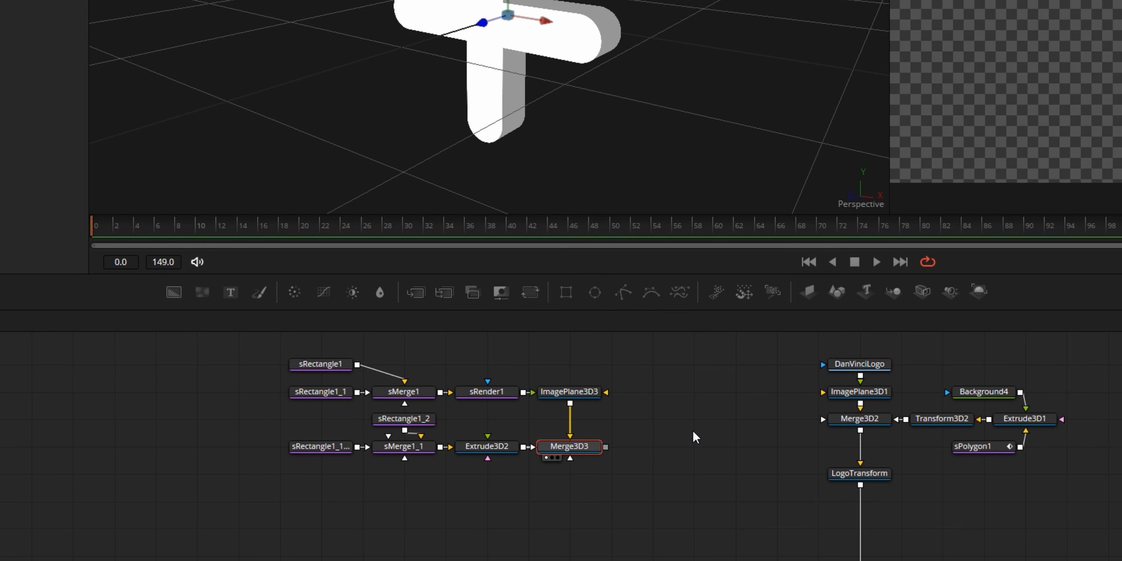
- Add a Transform 3D node below Merge3D3 and rename it as PlusShapeTransform
key("shift+space")
type("merge")
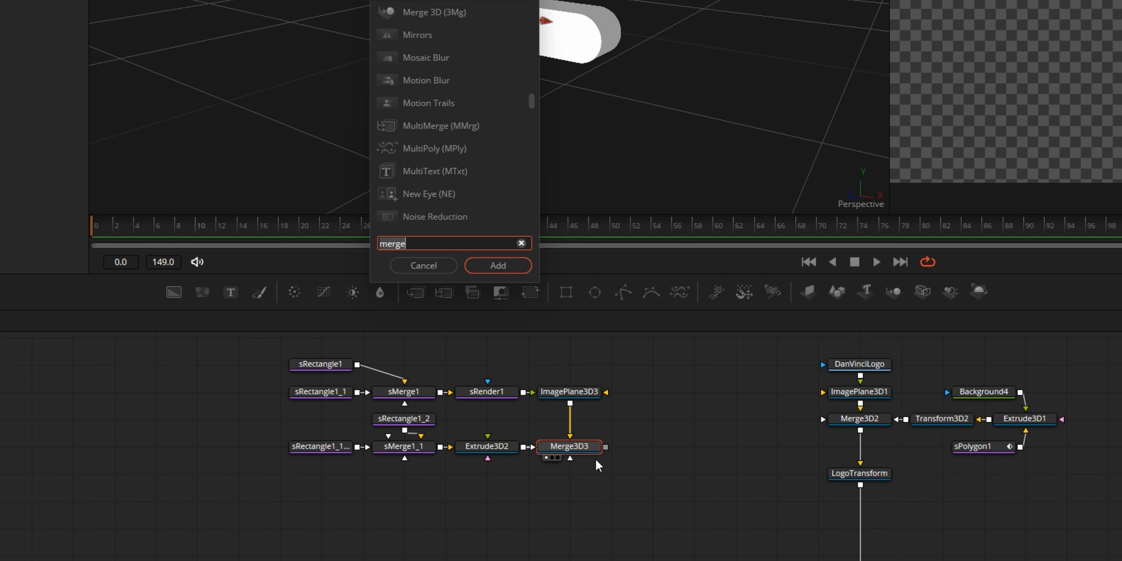
type("tre")
key("BackSpace")
key("Return")
left_click_drag(666, 447, 584, 502)
key("F2")
type("Plus")
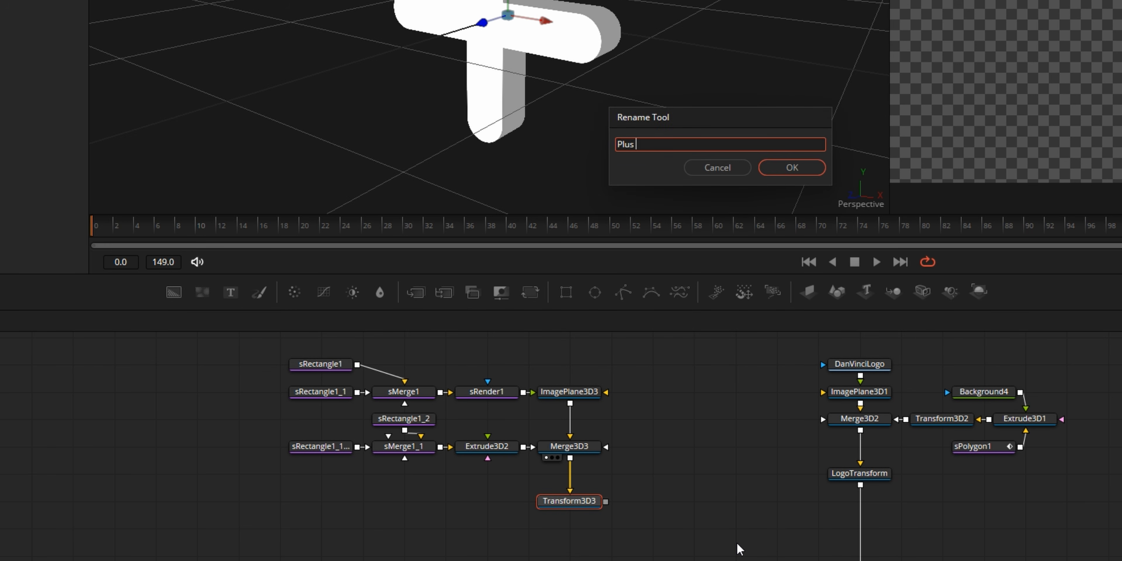
type("ShapeTransform")
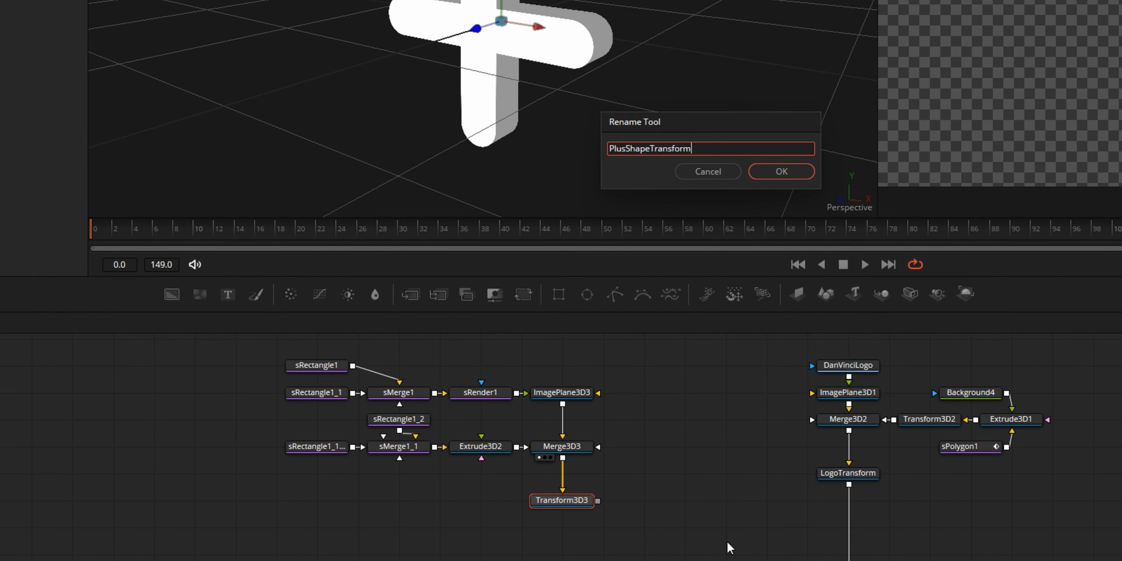
key("Return")
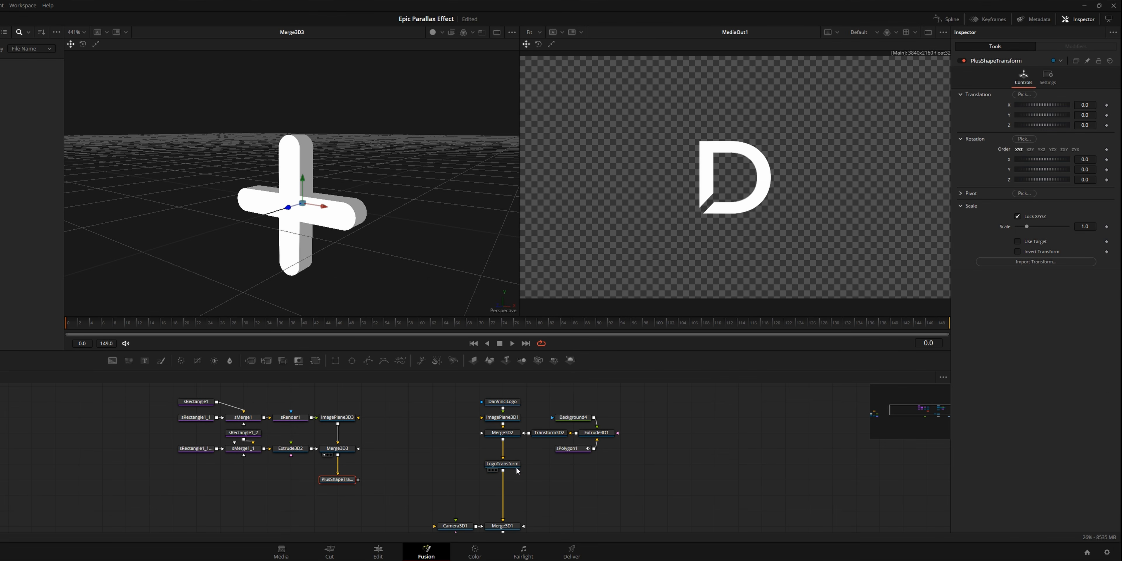
- Line up the LogoTransform node with PlusShapeTransform and group all nodes that build the plus shape
left_click_drag(518, 470, 518, 485)
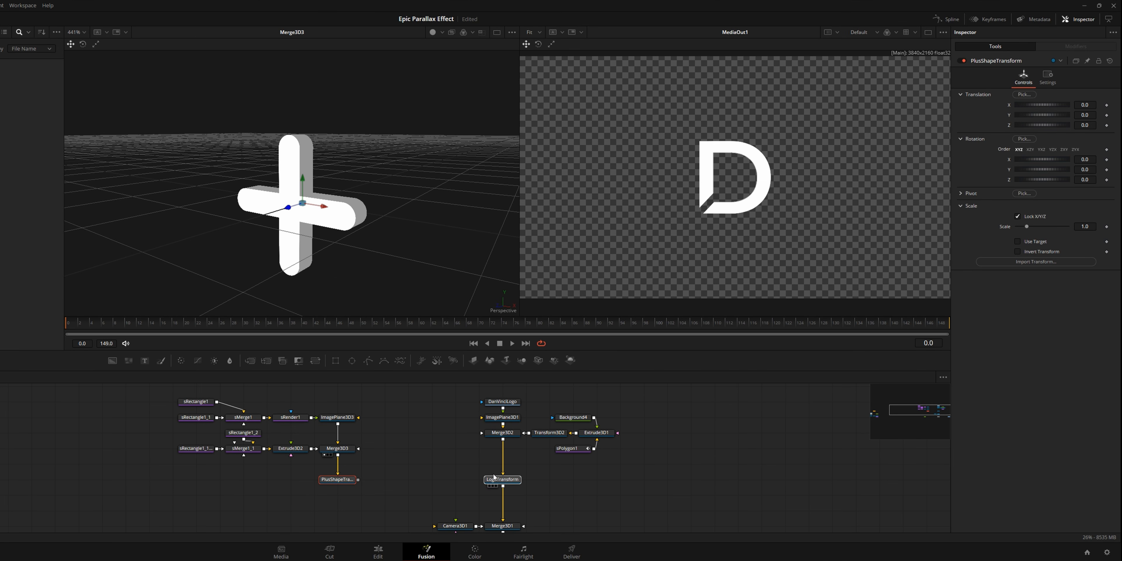
left_click_drag(138, 397, 372, 460)
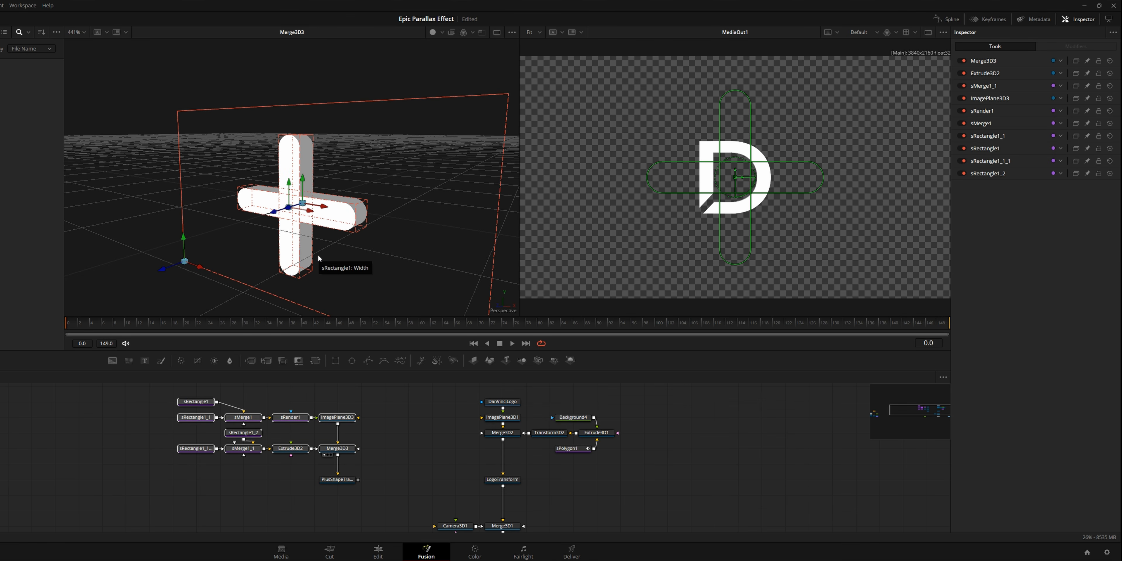
key("ctrl+g")
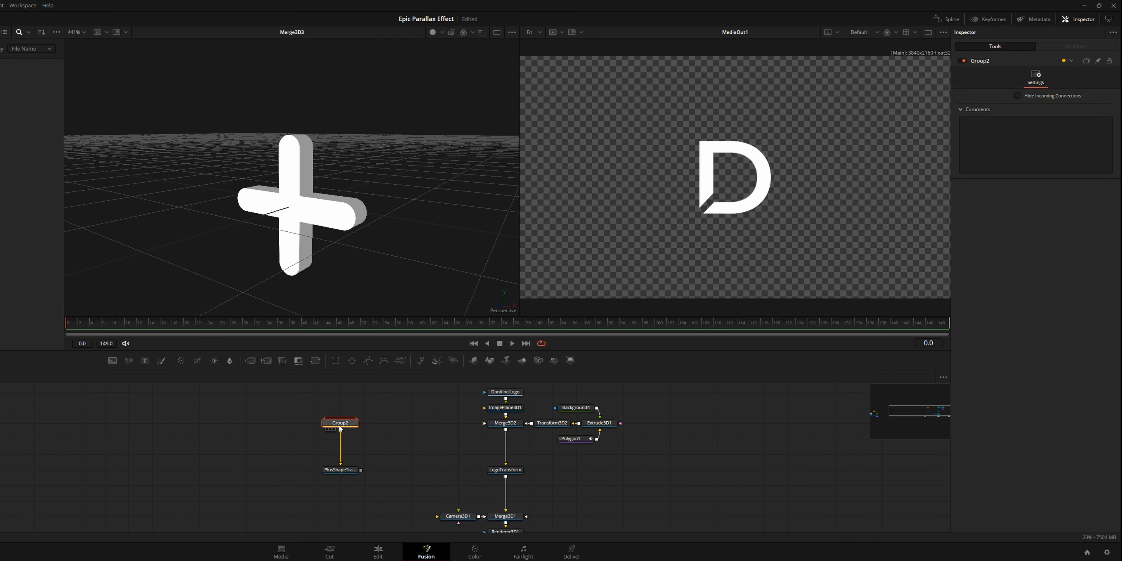
double_click(339, 427)
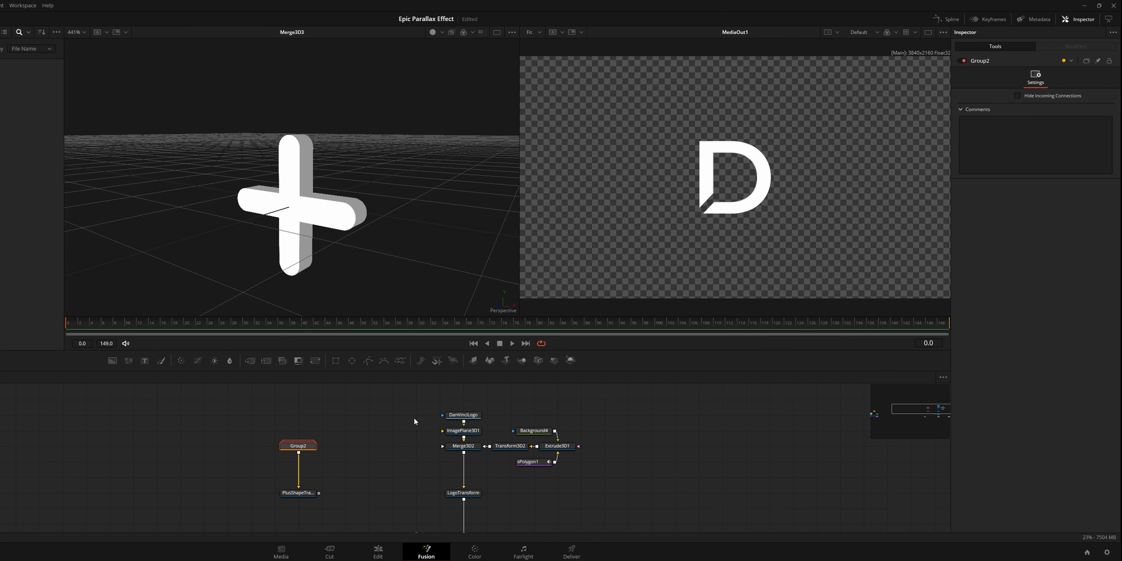
- Group all nodes that build the D logo, rename the group as Logo and place it above LogoTransform
left_click_drag(410, 414, 610, 469)
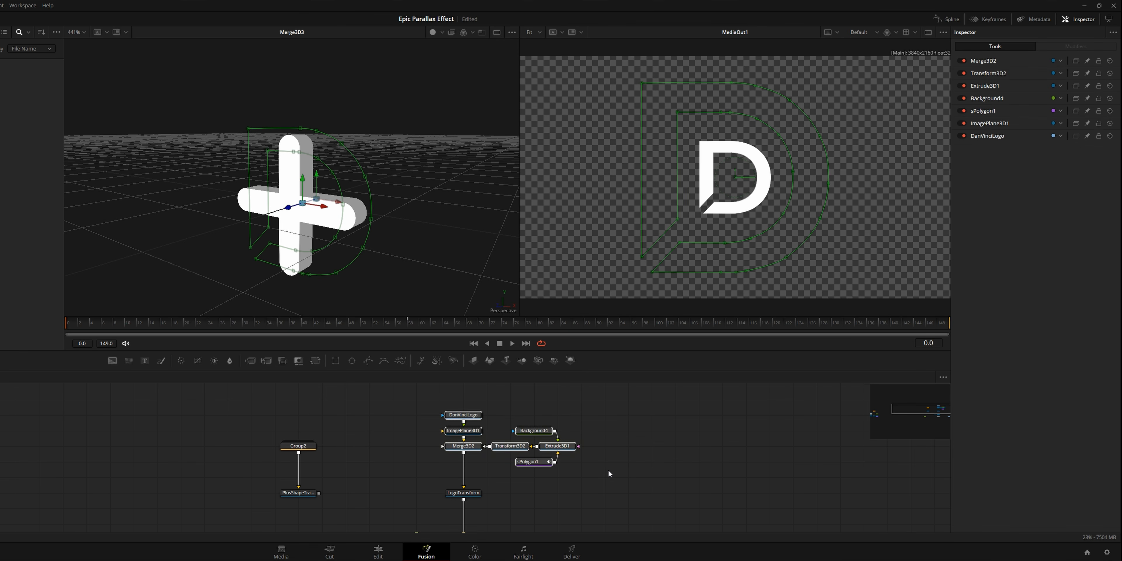
key("ctrl+g")
key("F2")
type("Logo")
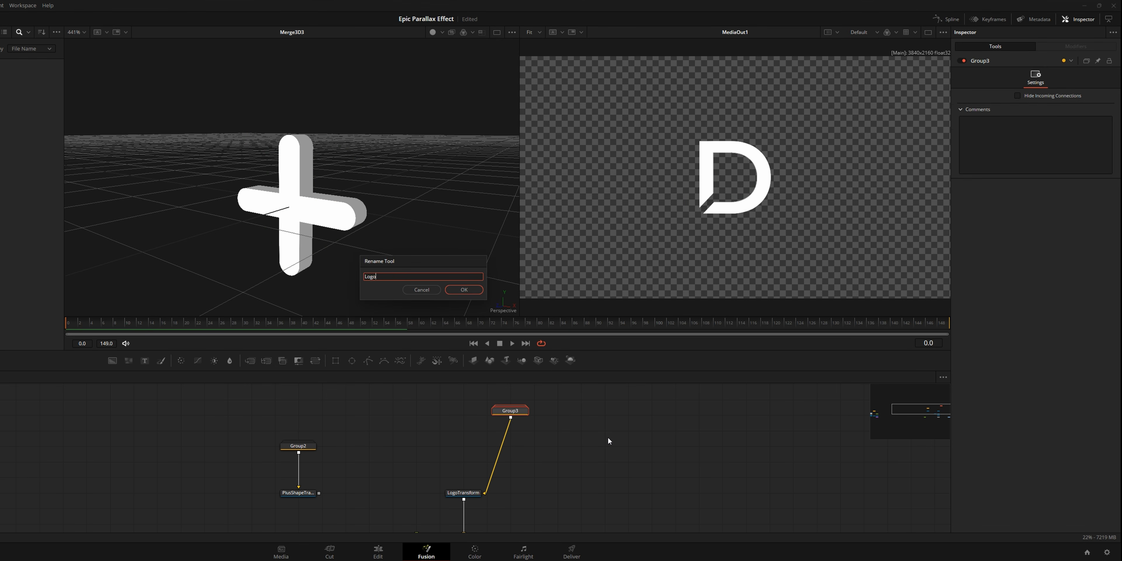
key("Return")
left_click_drag(502, 411, 456, 446)
left_click_drag(285, 476, 521, 489)
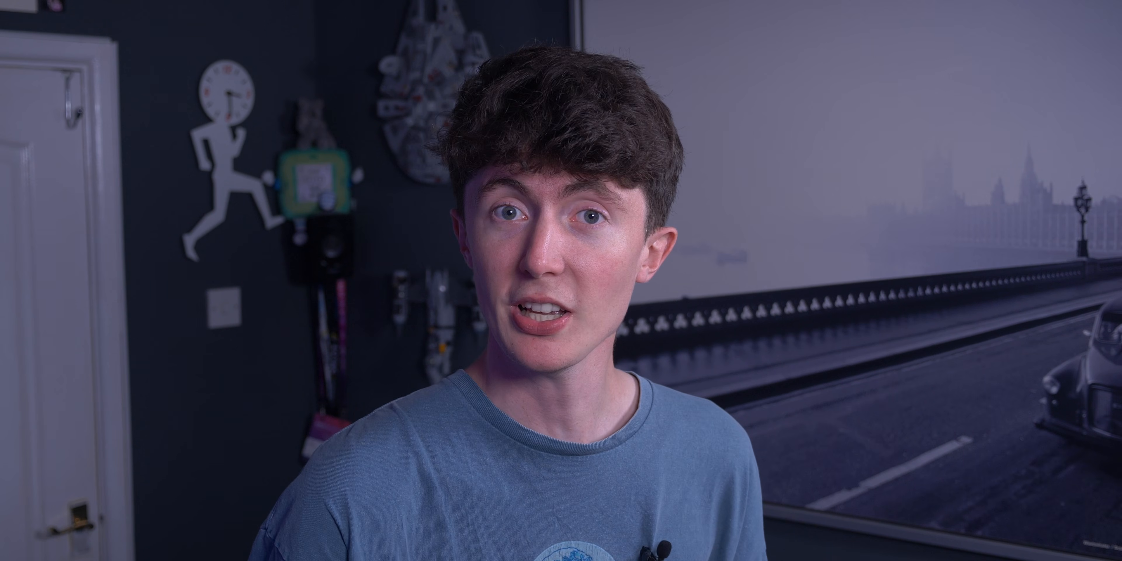
- Show Merge3D1 in the 3D viewer and move the plus shape via PlusShapeTransform left of the D logo, to about X -1.07
left_click(502, 421)
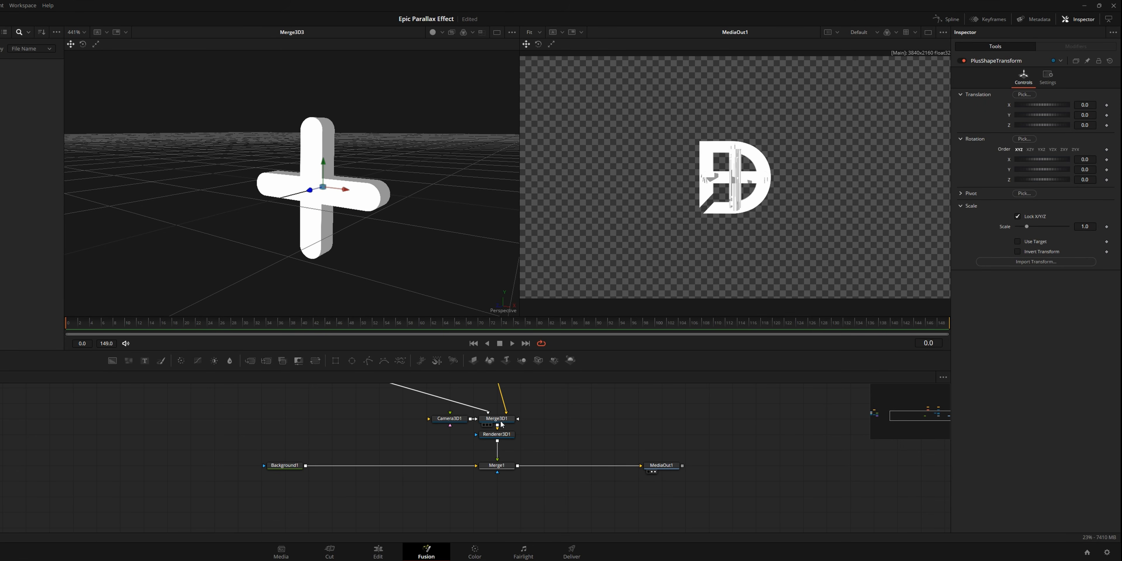
key("1")
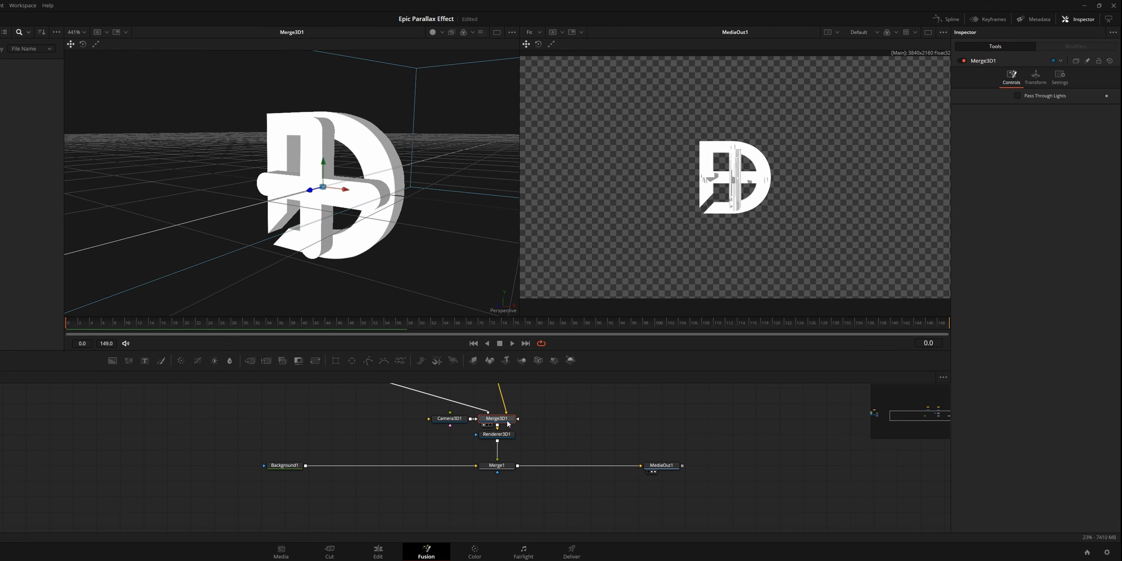
left_click_drag(484, 422, 462, 485)
left_click_drag(406, 446, 400, 457)
left_click(303, 446)
left_click_drag(345, 191, 141, 180)
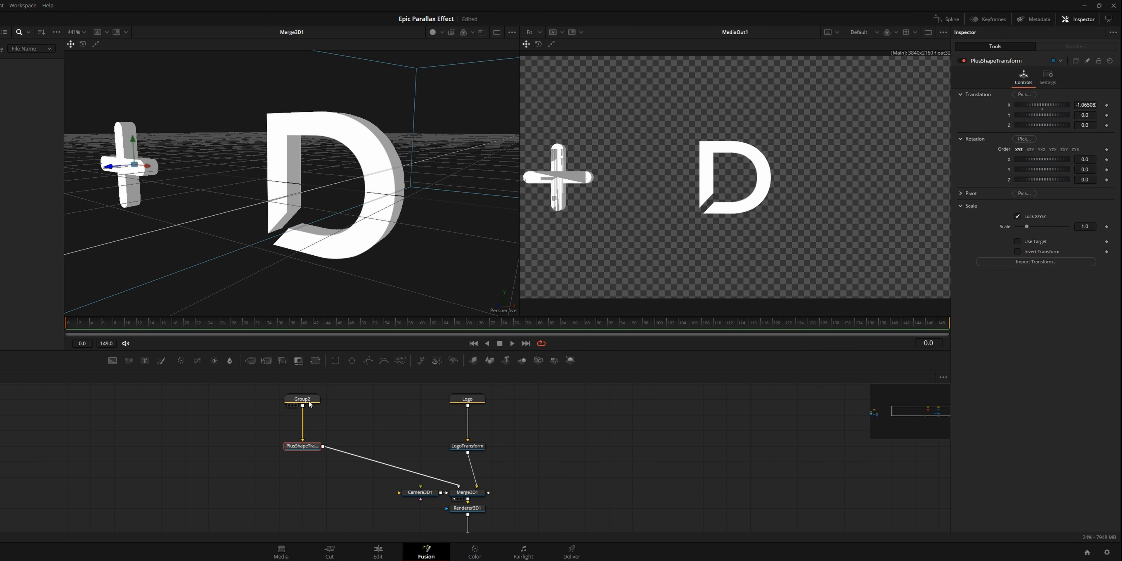
- Open the plus shape's group and nudge its image plane slightly forward so it clears the front face of the extrusion
double_click(304, 399)
left_click_drag(285, 398, 264, 408)
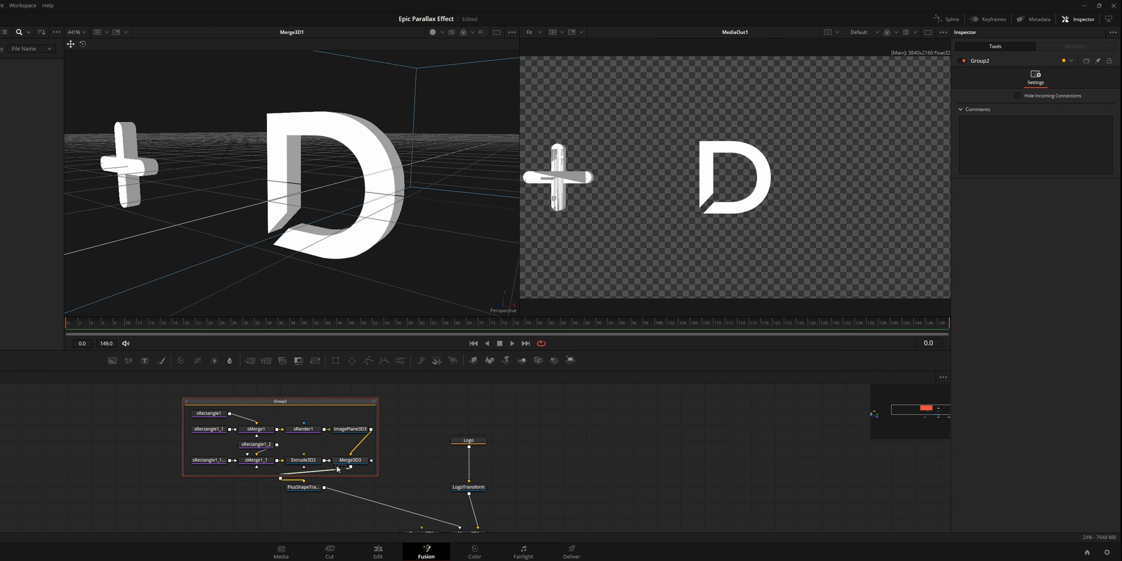
left_click(311, 461)
left_click(349, 430)
left_click_drag(198, 213, 172, 178)
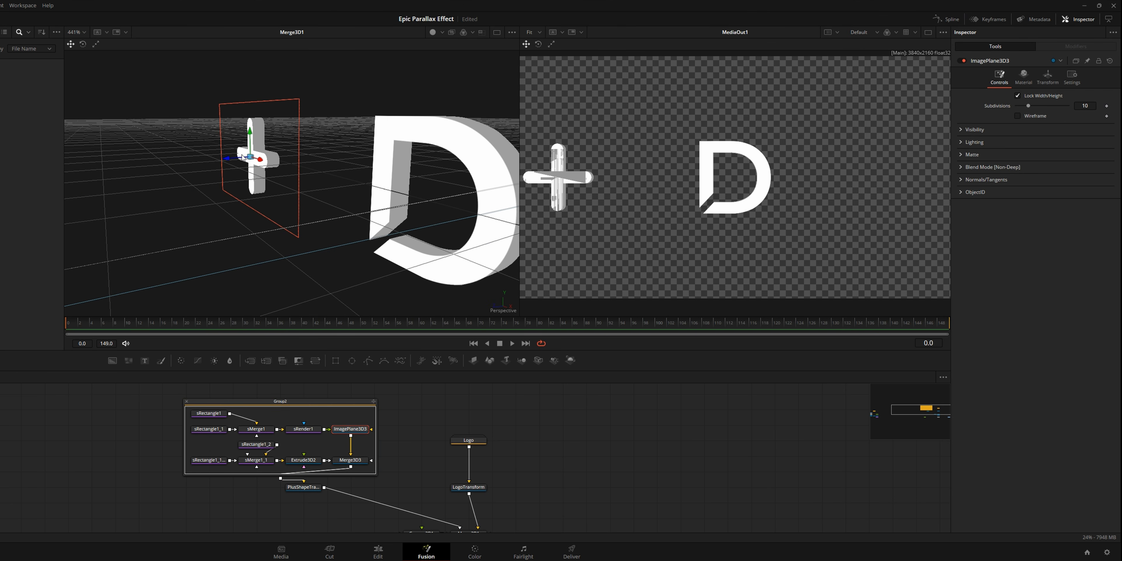
left_click_drag(240, 159, 238, 159)
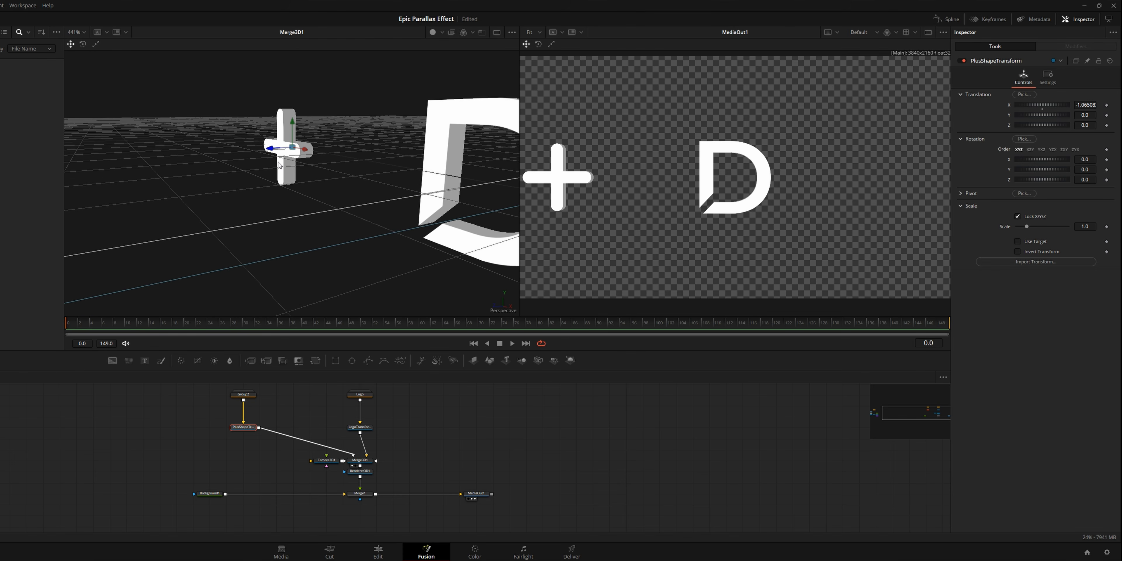
- Push the plus shape back behind the D logo, to about X -2.87 and Z -9.22
scroll(349, 157, "down", 10)
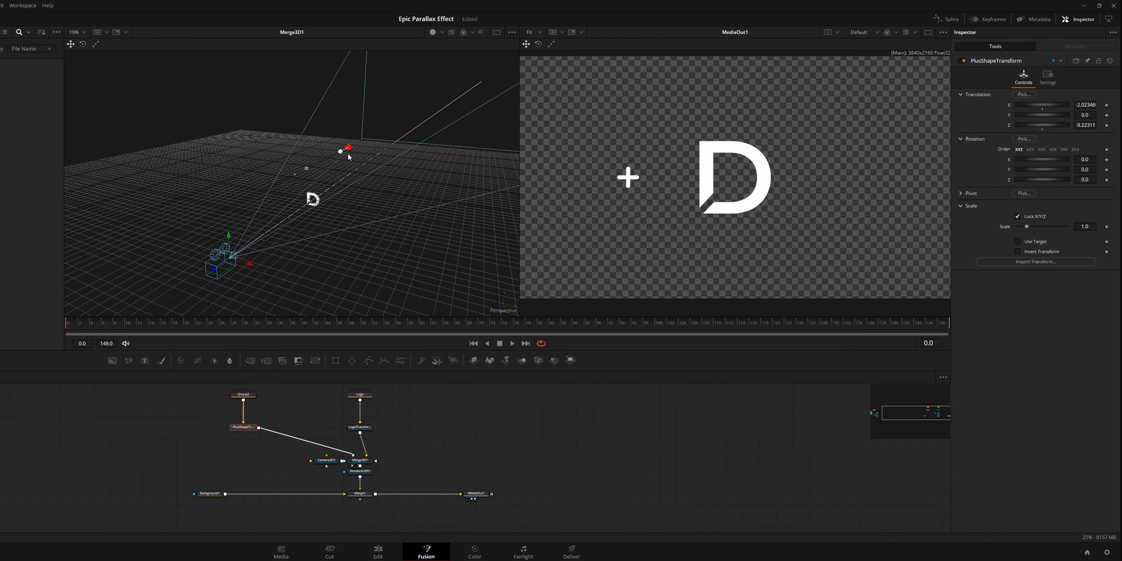
left_click_drag(354, 150, 338, 148)
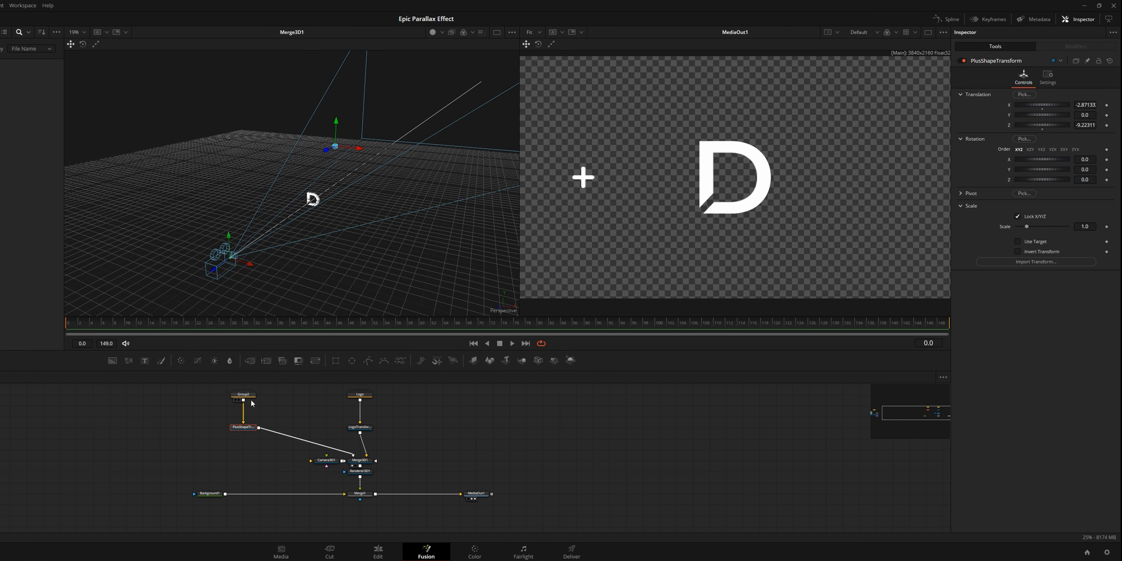
- Animate the plus shape's Z rotation with a keyframe of 0.0 at frame 0 and a rotated value near the last frame, and play it
left_click_drag(1086, 180, 1061, 180)
key("ctrl+z")
left_click(1107, 180)
left_click_drag(894, 324, 945, 323)
left_click_drag(1085, 180, 1121, 179)
key("space")
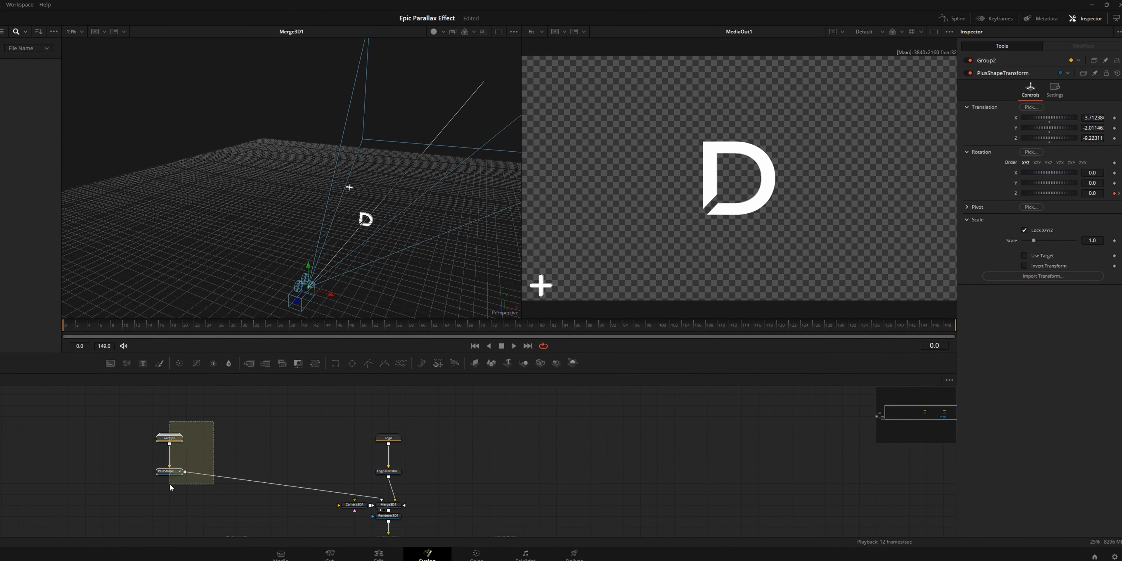
- Duplicate the plus group with its transform twice, combine all three in a Merge 3D node, and spread the copies around the D logo
left_click_drag(444, 255, 438, 279)
left_click_drag(231, 406, 192, 467)
key("ctrl+c")
key("ctrl+v")
left_click_drag(252, 471, 205, 512)
left_click(251, 464)
left_click_drag(399, 269, 440, 205)
scroll(366, 192, "down", 5)
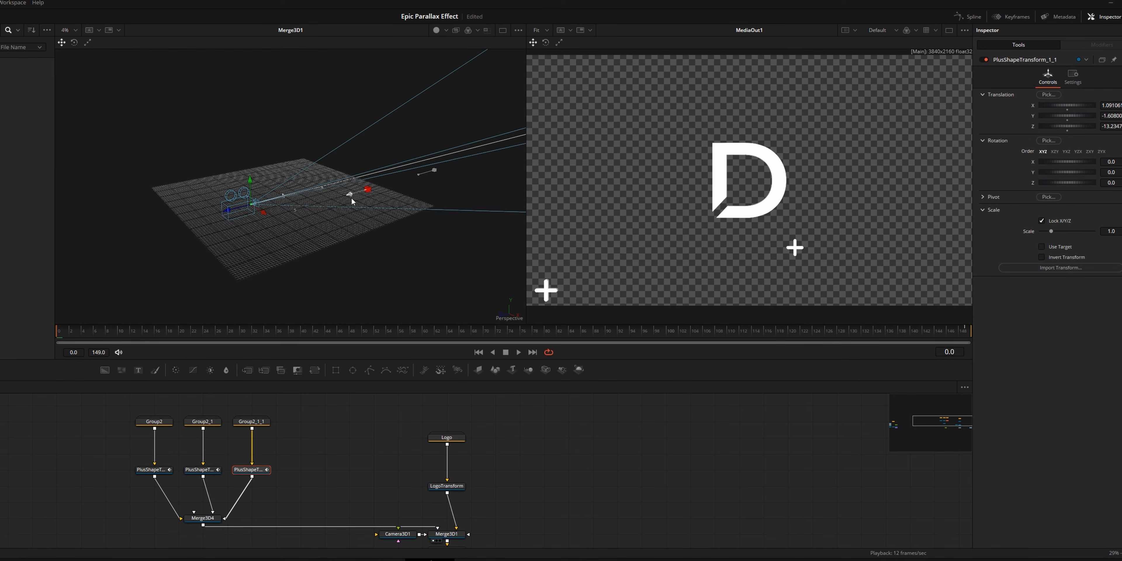
left_click_drag(366, 188, 383, 192)
- Duplicate the plus group and transform again, connect the copy to Merge3D4 and position it above and left of the D logo
key("ctrl+c")
key("ctrl+v")
left_click_drag(253, 441, 301, 421)
left_click_drag(300, 475, 203, 517)
left_click_drag(456, 175, 338, 104)
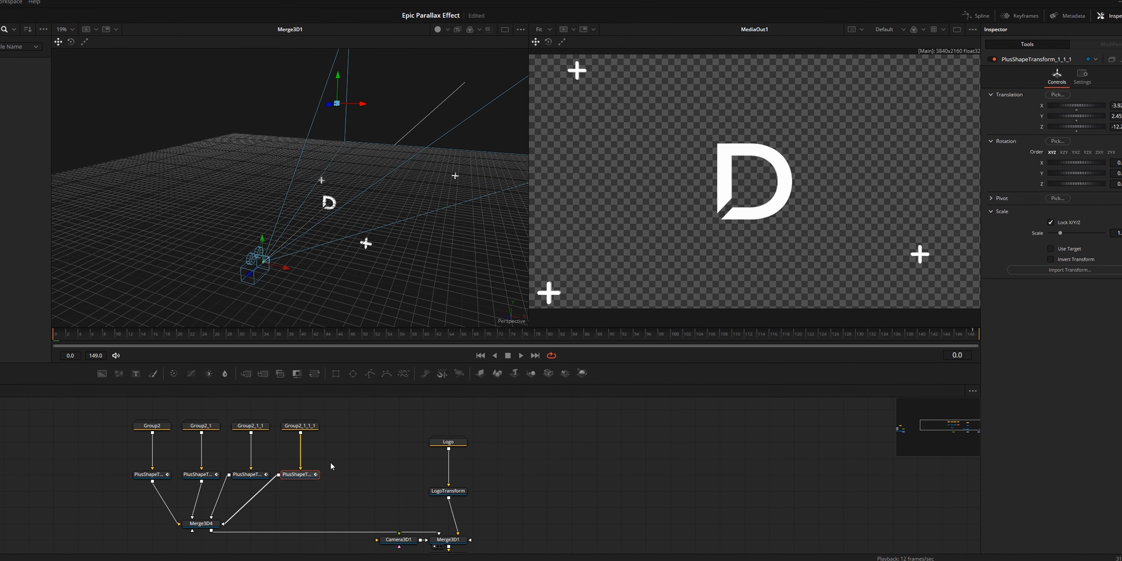
scroll(301, 188, "down", 5)
left_click_drag(301, 175, 298, 195)
- Shift the plus shape nodes over to make room, add a fifth copy connected to Merge3D4, and reposition that plus in the scene
left_click_drag(346, 412, 127, 490)
left_click_drag(297, 473, 223, 473)
left_click_drag(257, 412, 209, 486)
key("ctrl+c")
key("ctrl+v")
left_click_drag(296, 478, 203, 528)
left_click(272, 479)
left_click_drag(340, 221, 401, 190)
scroll(349, 197, "up", 5)
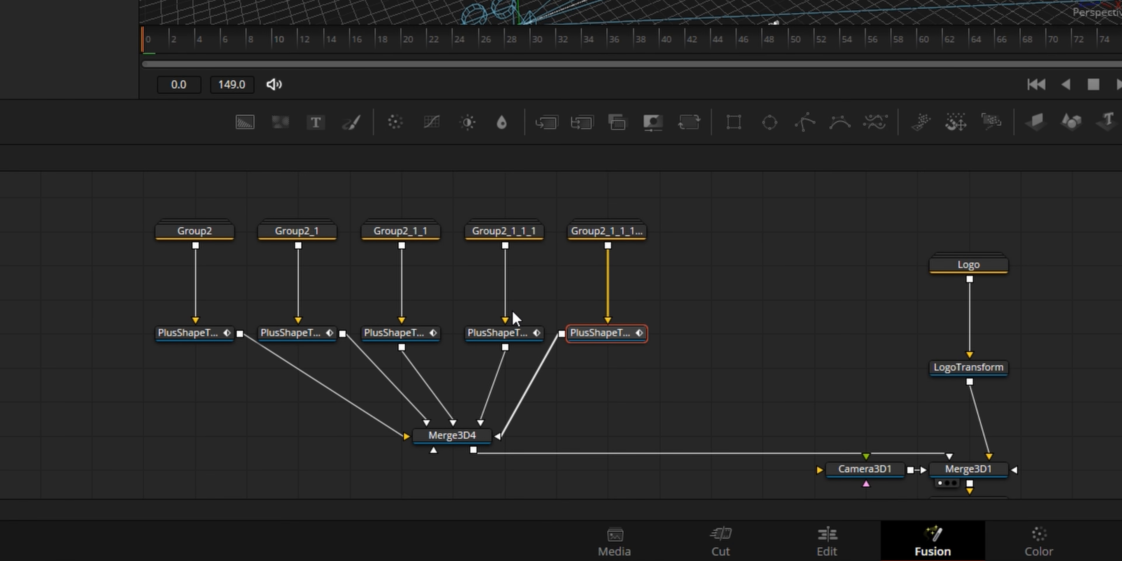
left_click(453, 435)
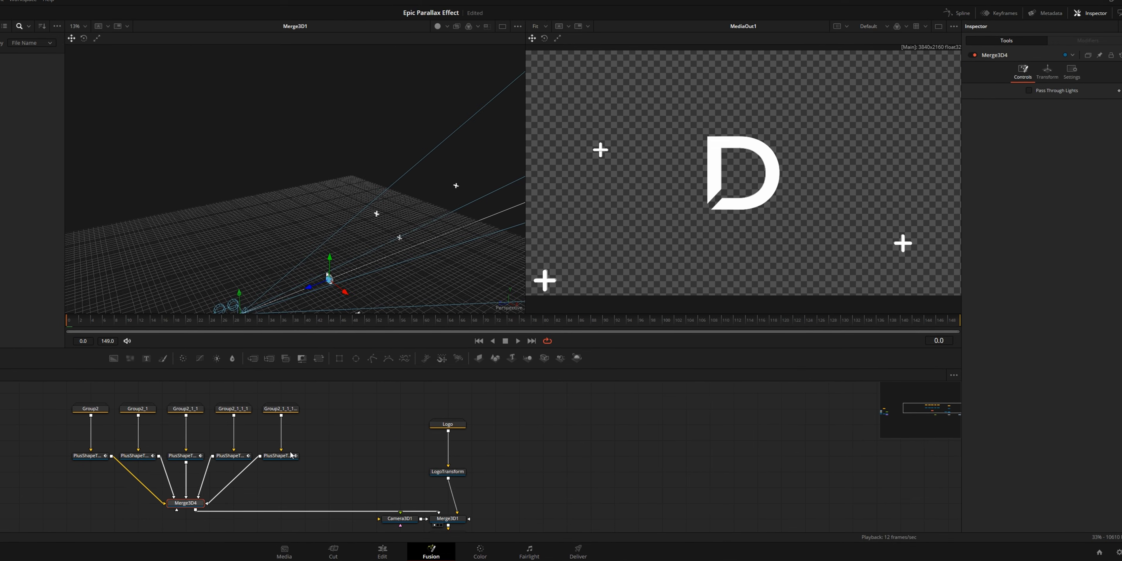
left_click(290, 455)
left_click_drag(377, 173, 311, 208)
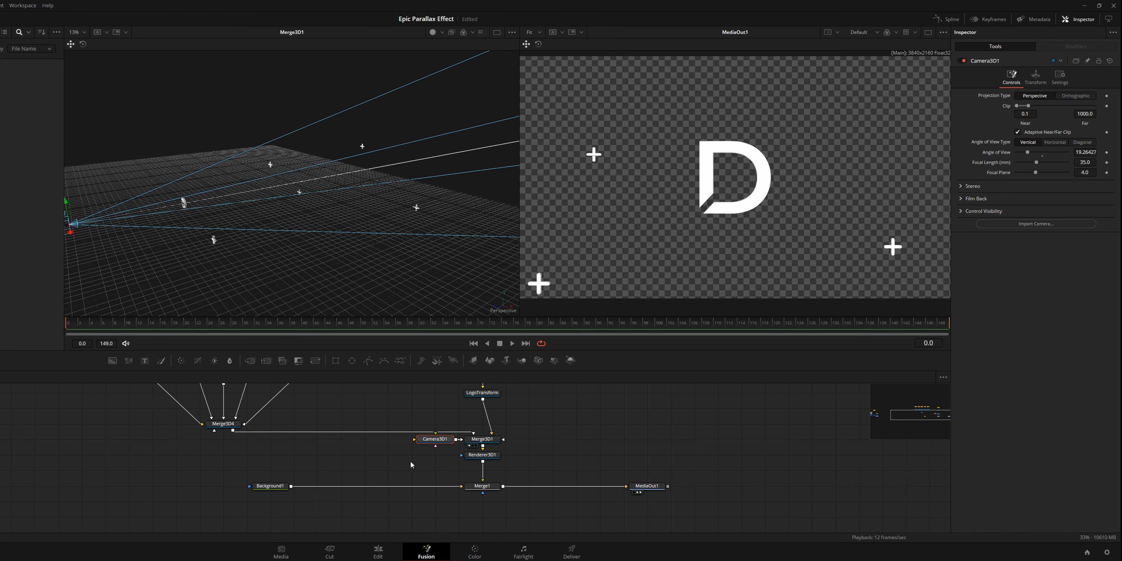
- Space the Camera3D1 node further from Merge3D1 and enable Use Target in the camera's transform settings
left_click_drag(434, 441, 413, 441)
left_click_drag(194, 218, 353, 193)
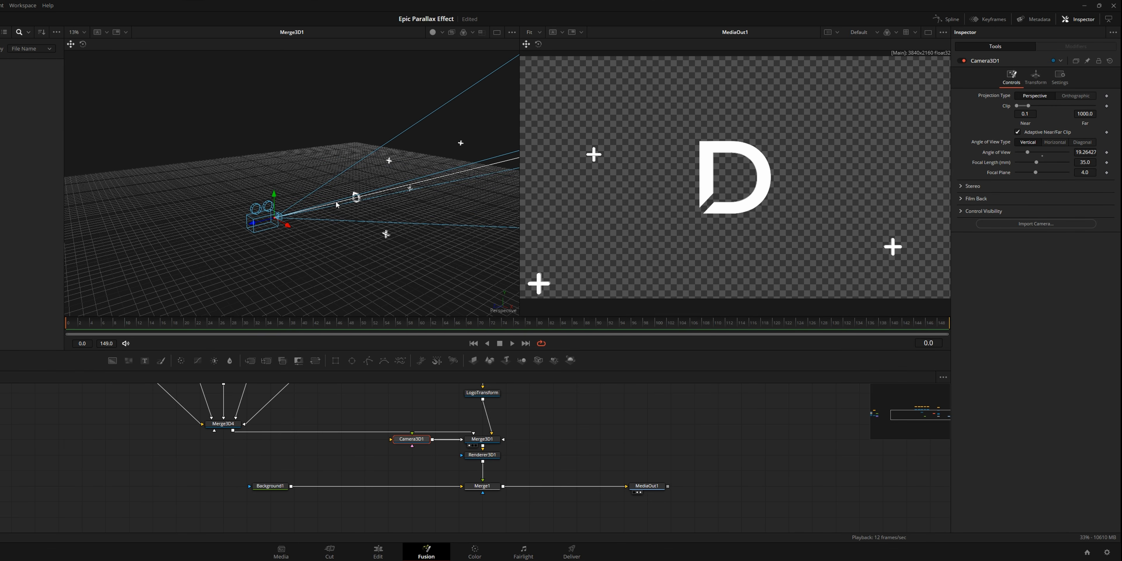
scroll(336, 202, "up", 5)
left_click_drag(415, 252, 359, 184)
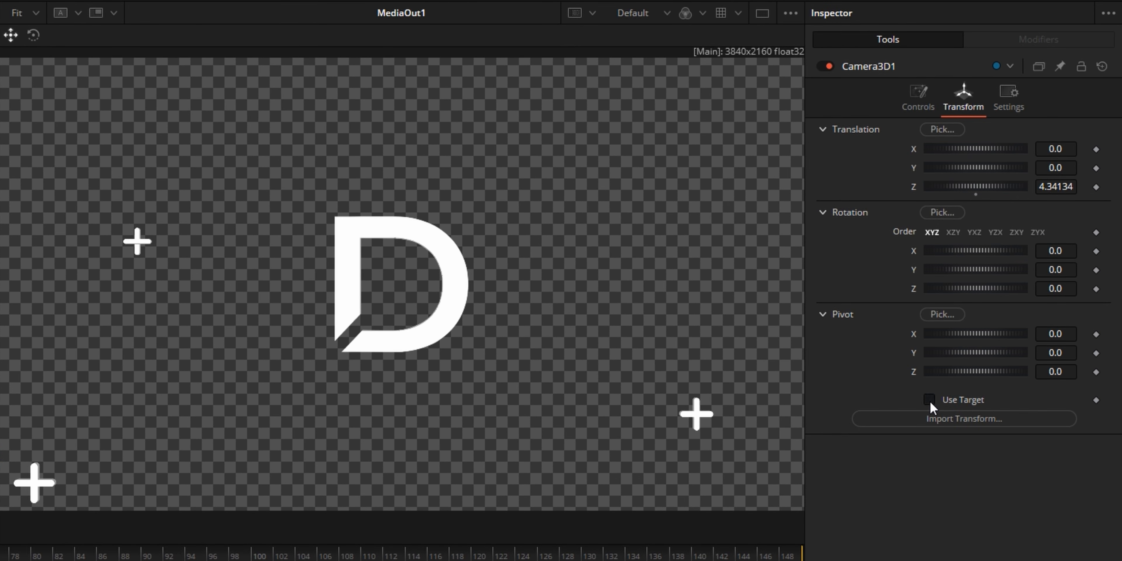
left_click(1018, 239)
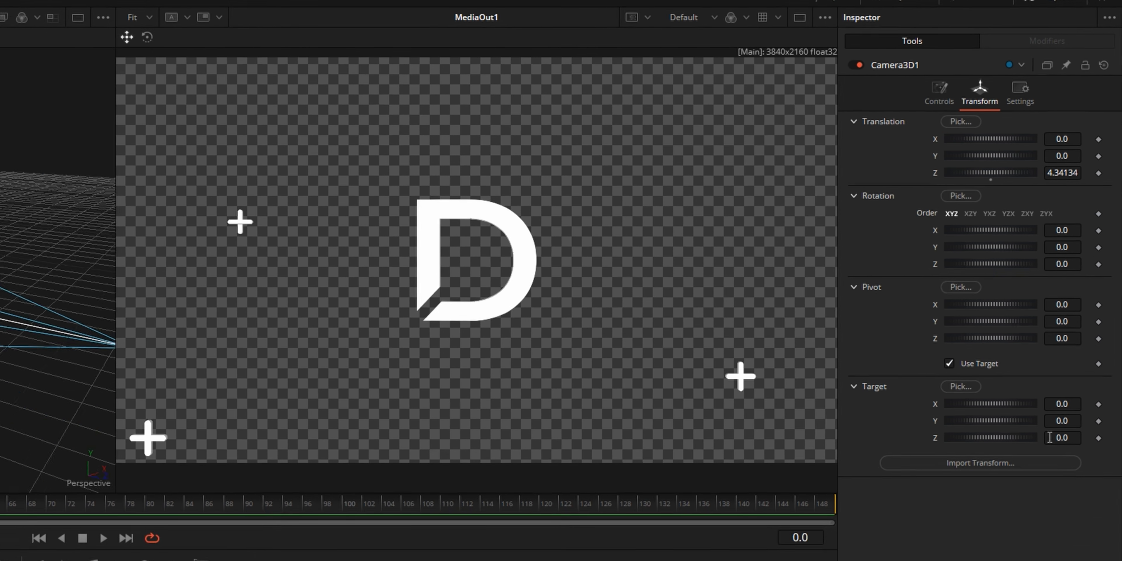
- Try moving the camera's target along the Z axis and along the X axis, undoing each move
left_click_drag(1046, 483, 1065, 483)
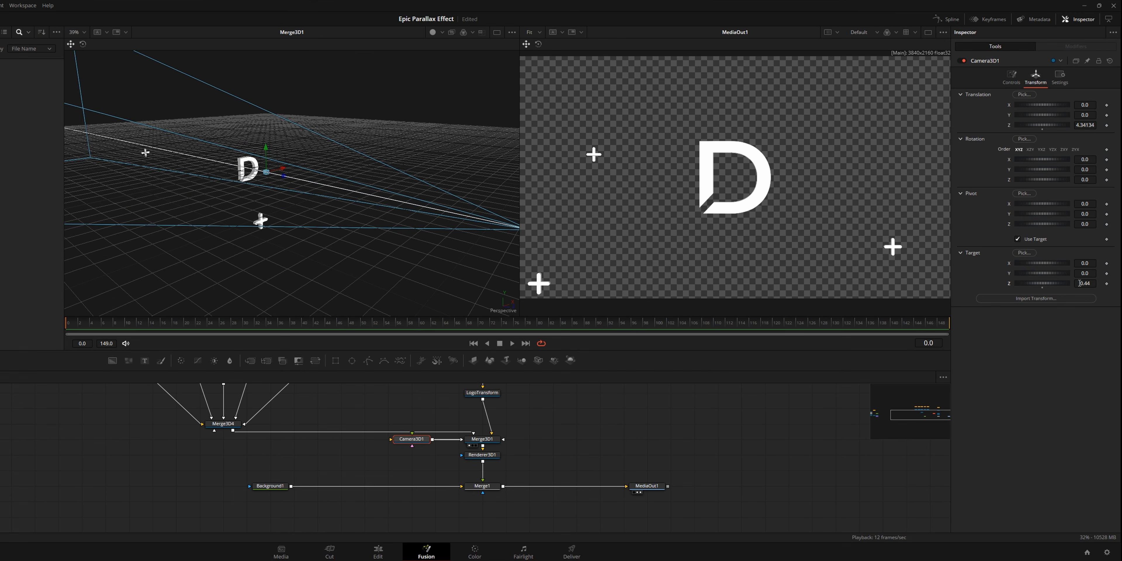
key("ctrl+z")
scroll(274, 188, "up", 5)
left_click_drag(268, 218, 189, 265)
scroll(291, 158, "down", 4)
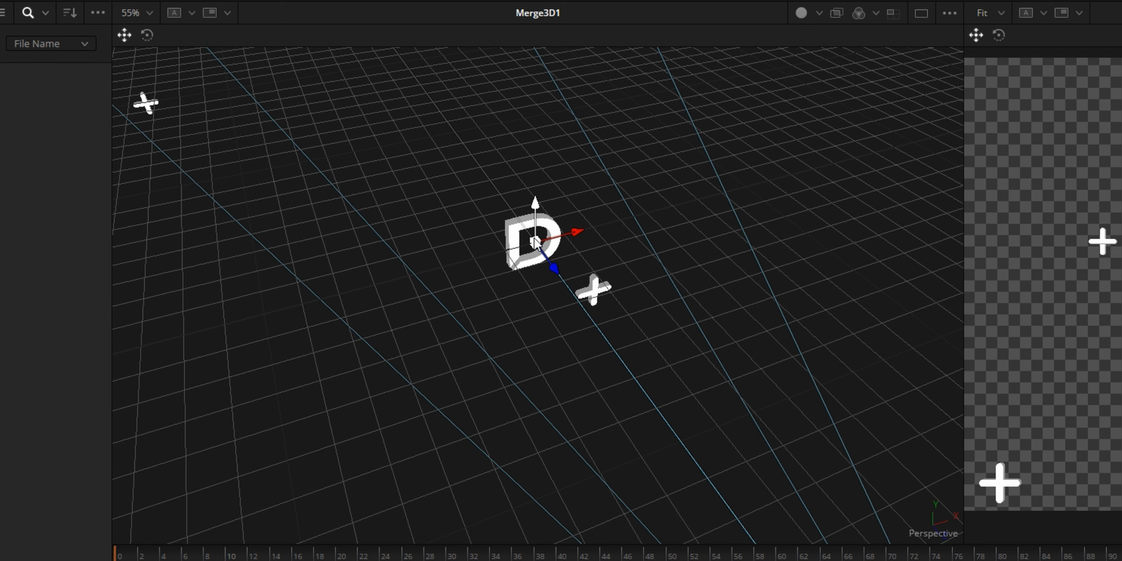
scroll(622, 152, "down", 2)
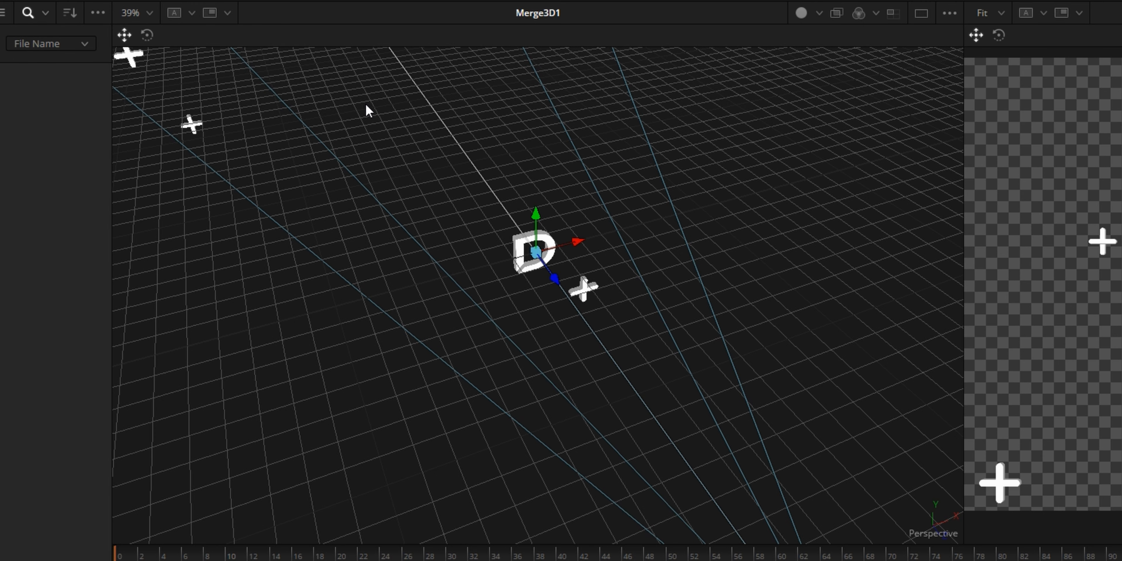
left_click_drag(576, 243, 731, 216)
key("ctrl+z")
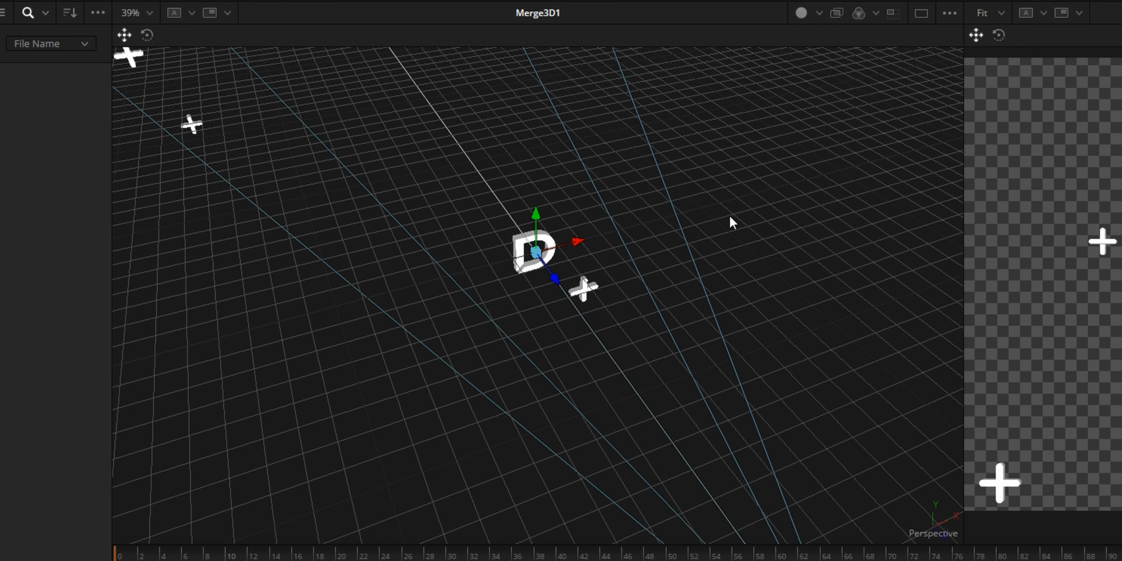